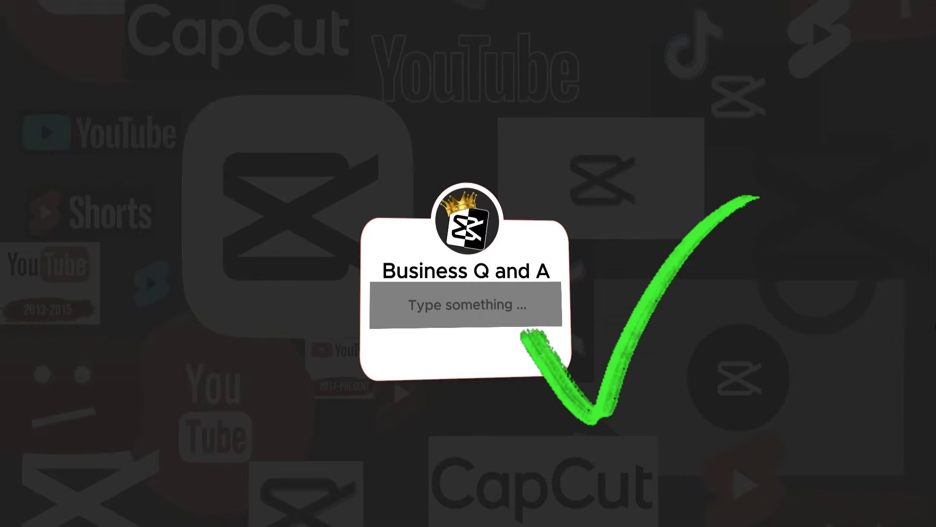
- Leave full-screen preview, jump to the original card at 04:32 and select bkg_white.png
key("Escape")
left_click(571, 417)
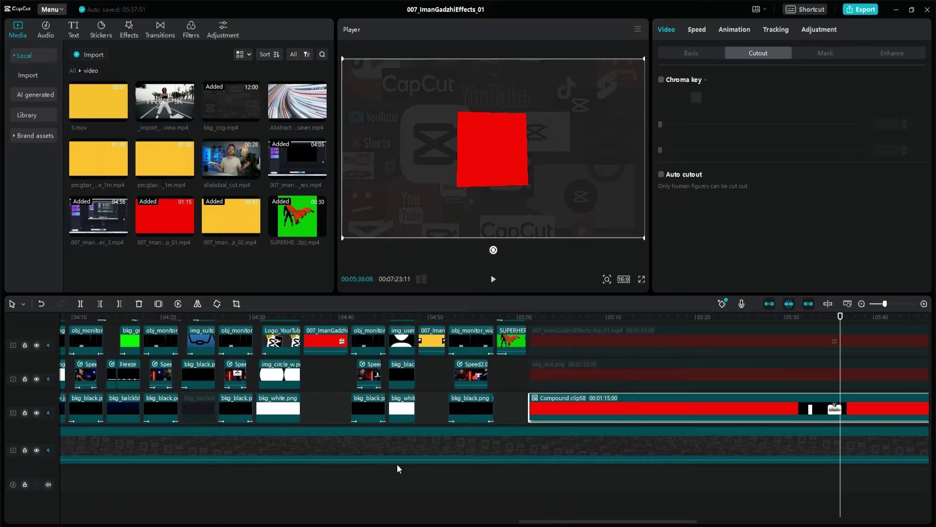
left_click(268, 431)
scroll(279, 417, "up", 3)
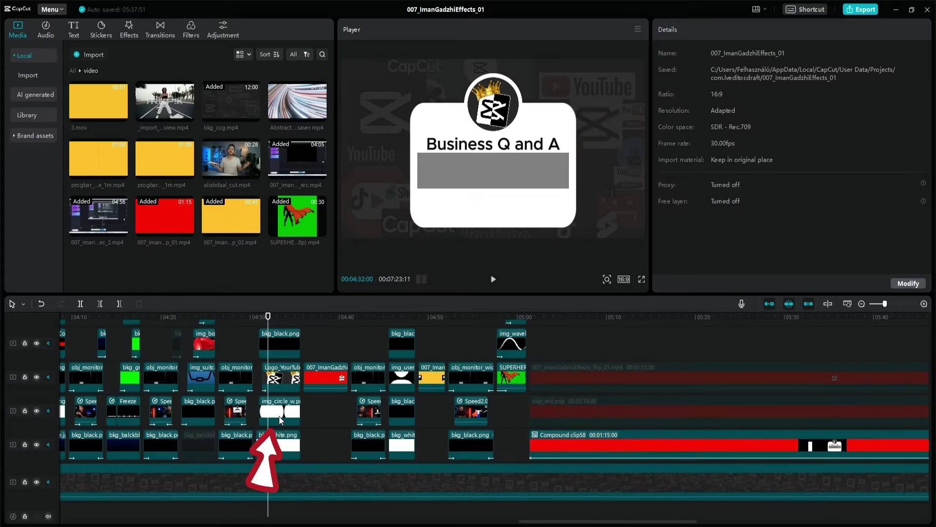
left_click(278, 457)
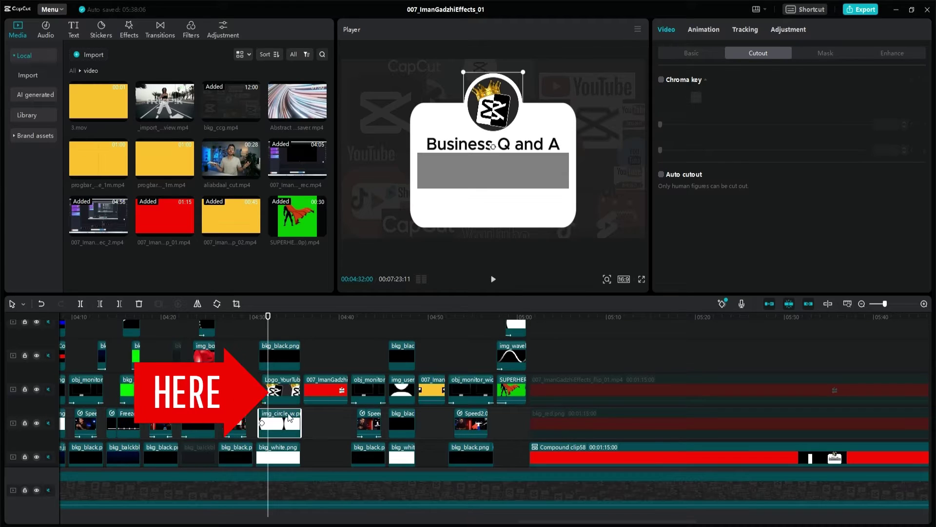
- Select the Business Q and A and Type something text clips, then reselect Compound clip58
scroll(291, 355, "up", 3)
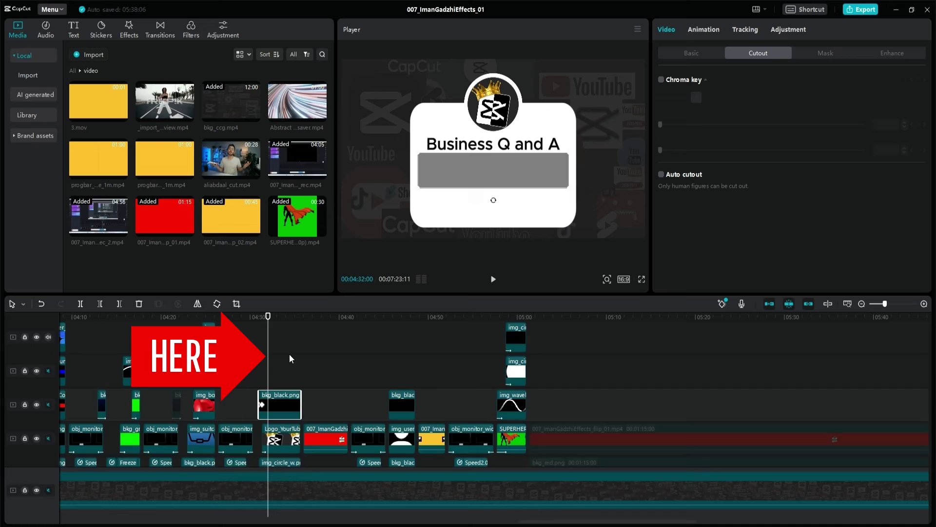
left_click(283, 368)
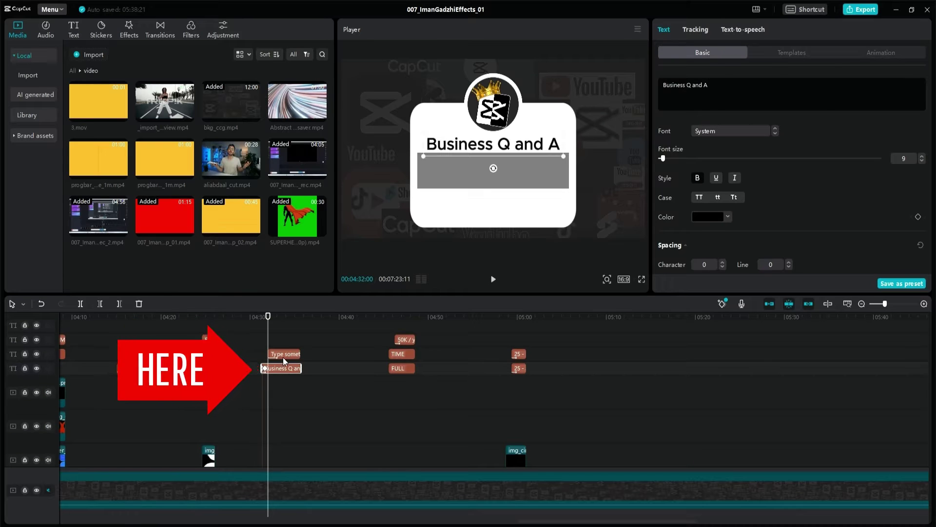
left_click(284, 356)
scroll(376, 432, "down", 5)
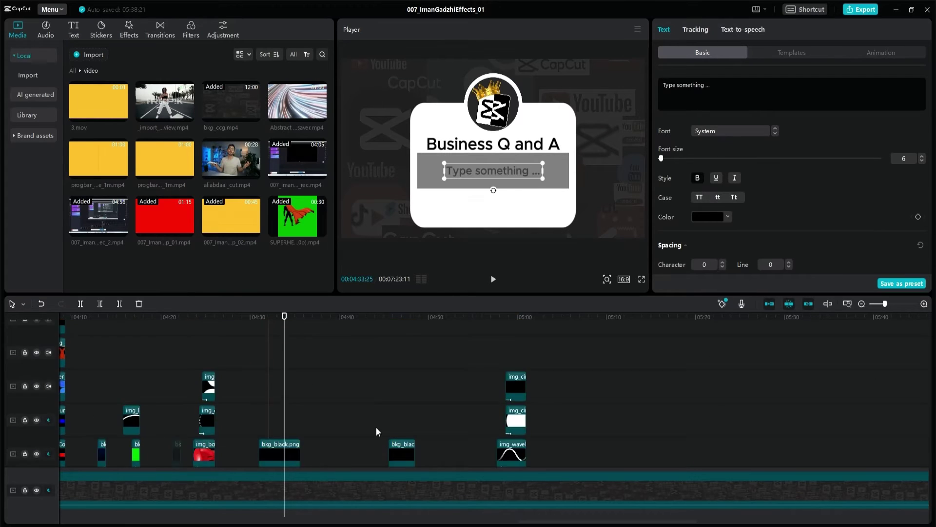
scroll(439, 424, "right", 5)
left_click(519, 419)
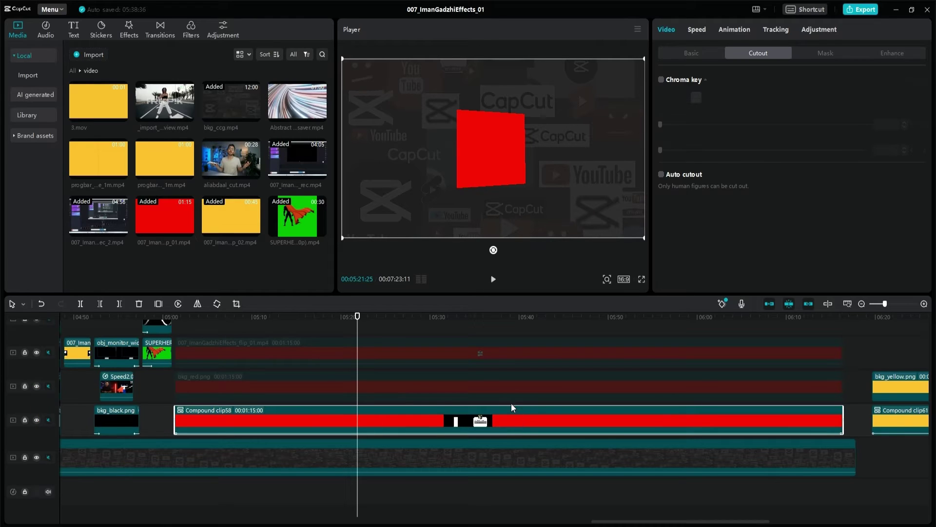
- Undo Compound clip58 and regroup its separated clips into a new Compound clip70
right_click(508, 419)
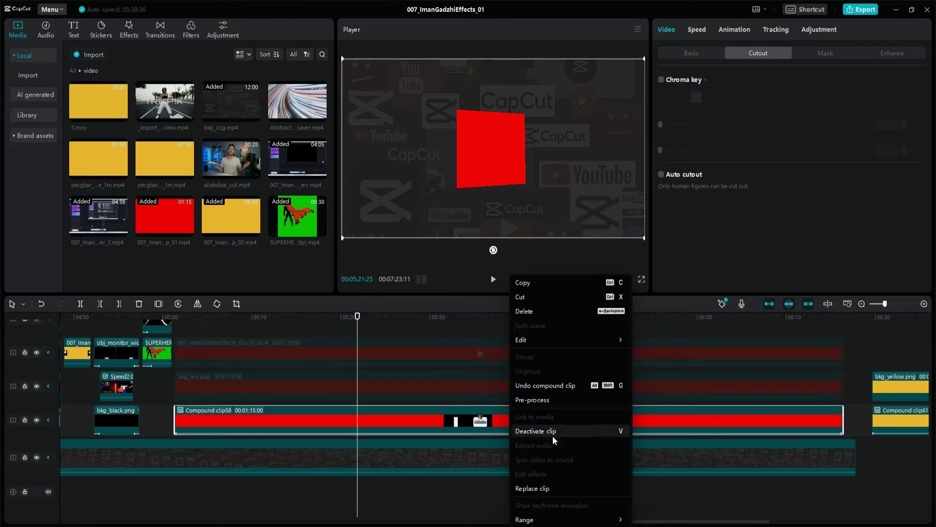
left_click(549, 387)
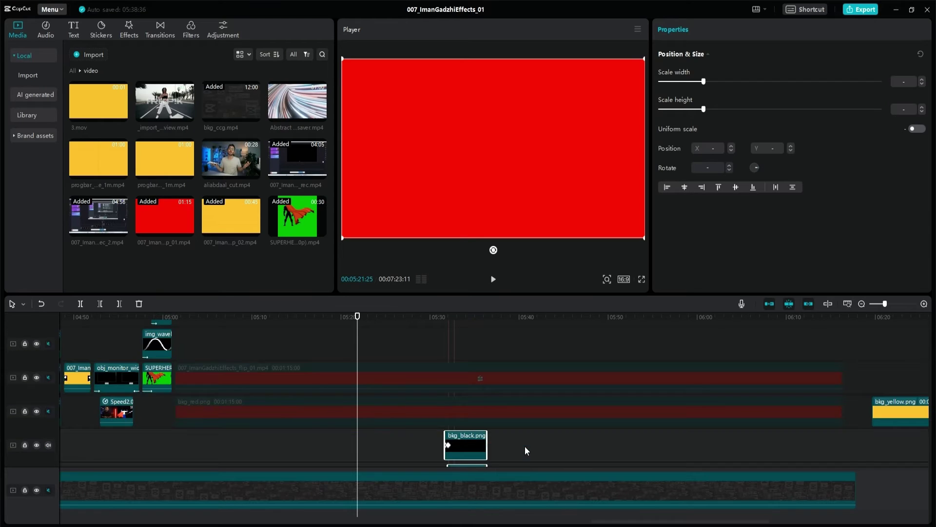
scroll(525, 446, "down", 2)
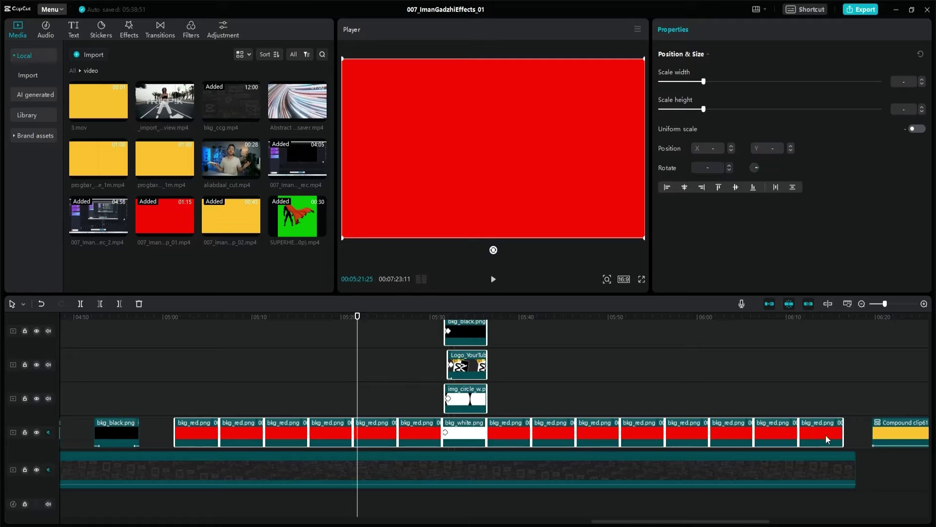
right_click(444, 432)
left_click(493, 459)
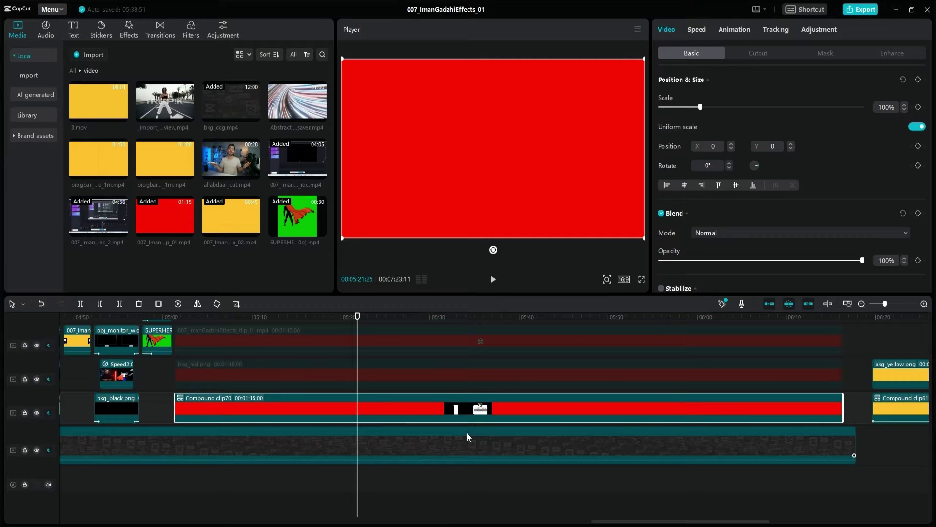
- Play Compound clip70 from about 05:30 to check the Business Q and A card
left_click(445, 328)
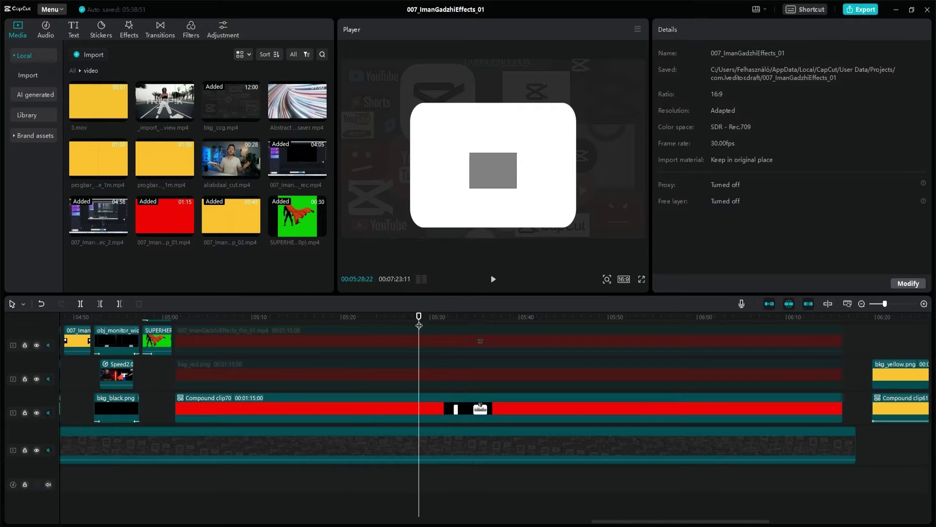
key("space")
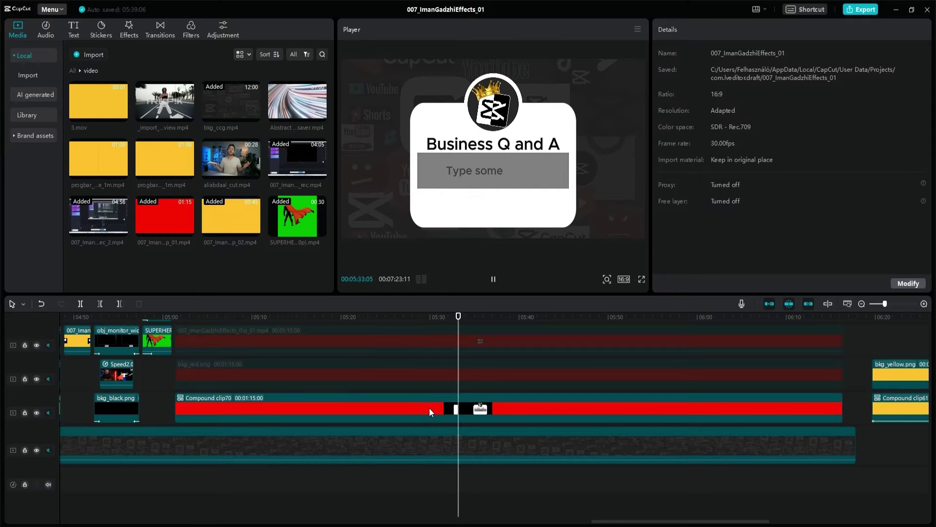
left_click(429, 407)
left_click(731, 30)
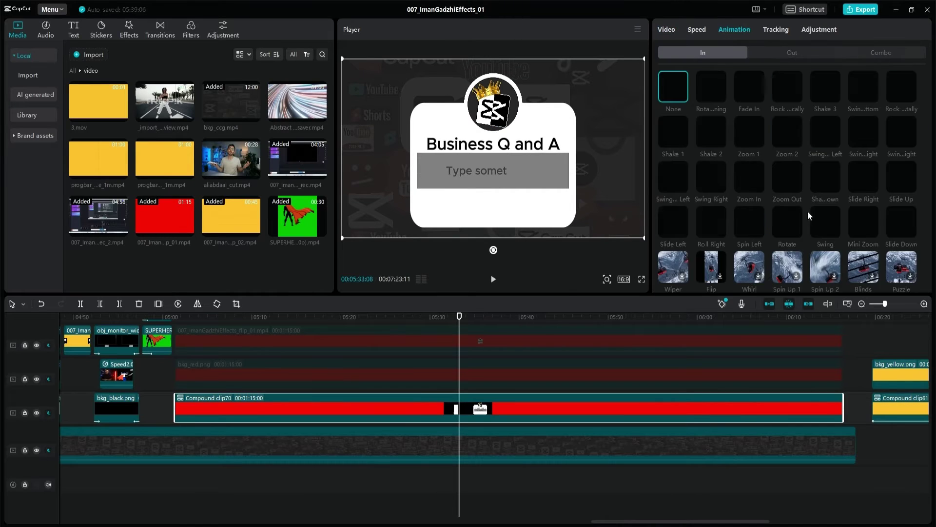
left_click(435, 326)
key("space")
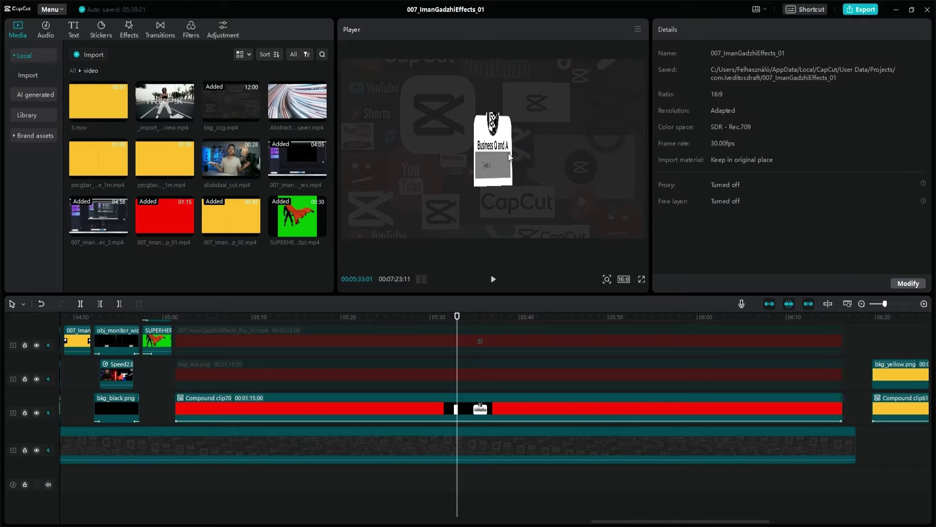
- Turn on Chroma key for the top-track flip_01 clip to remove its red background
left_click(414, 405)
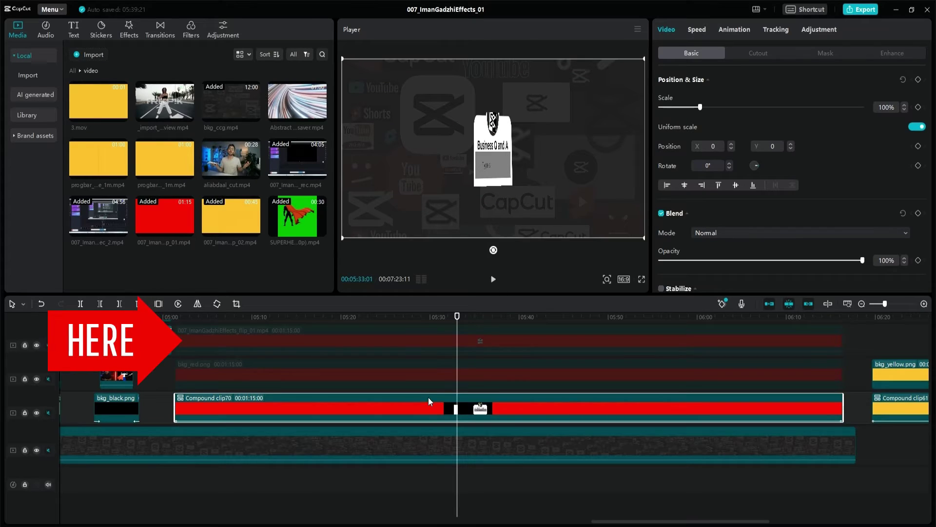
left_click(461, 347)
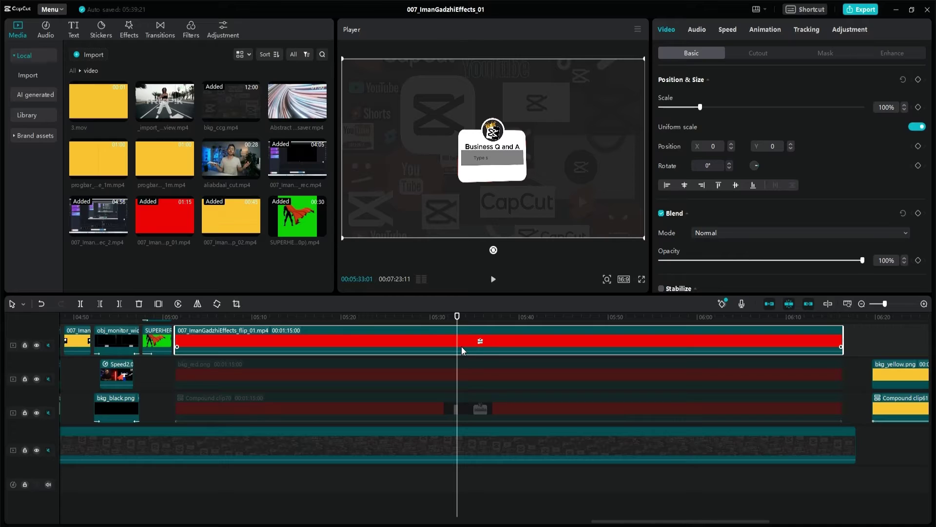
left_click(747, 54)
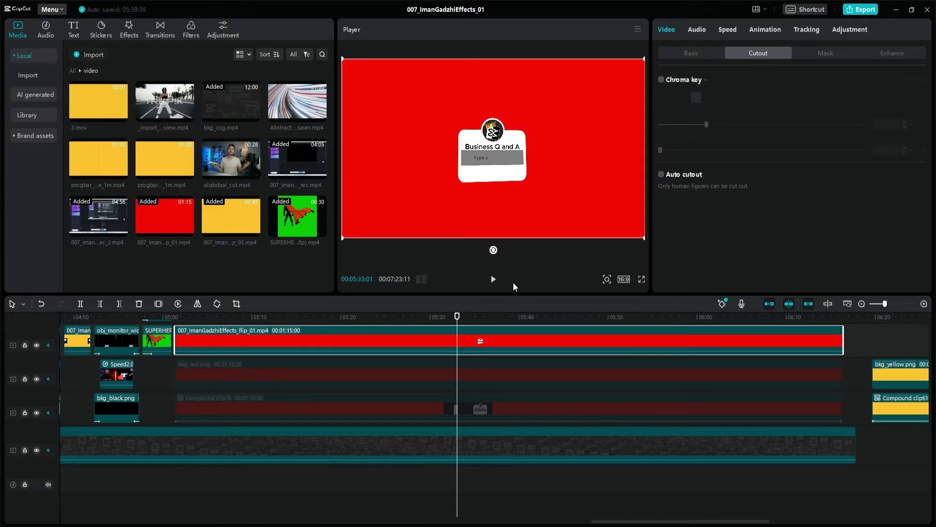
left_click(662, 80)
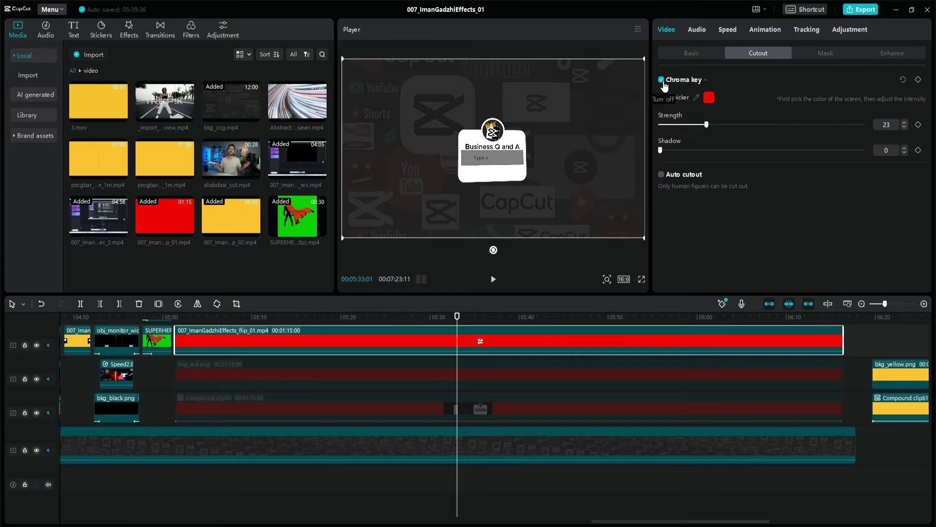
left_click(458, 412)
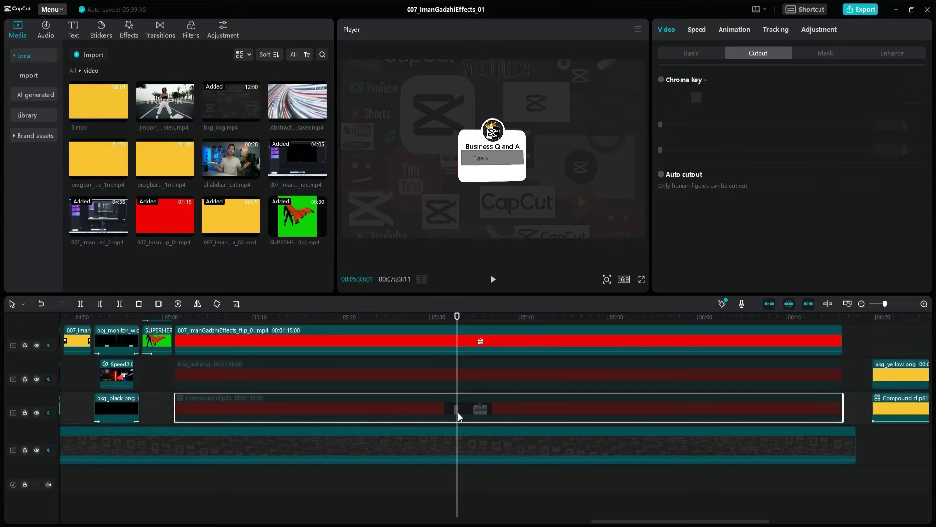
left_click(467, 358)
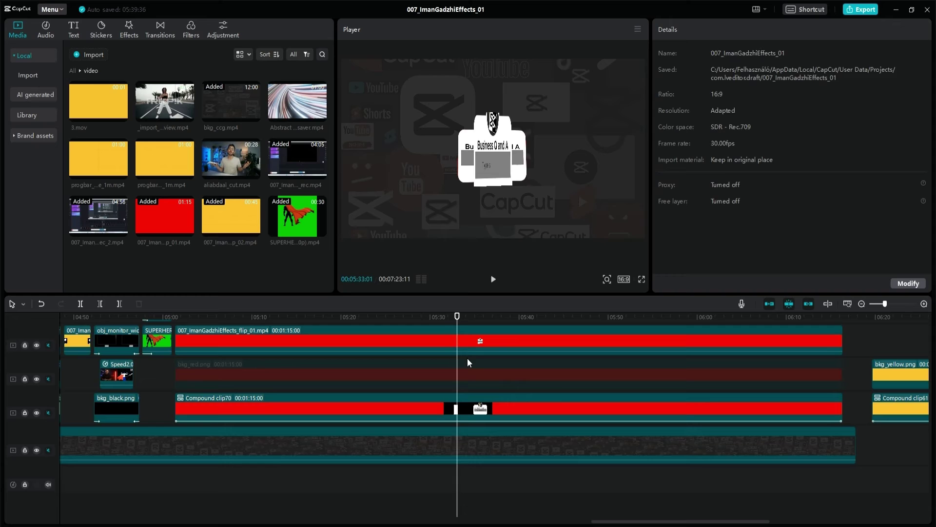
left_click(468, 341)
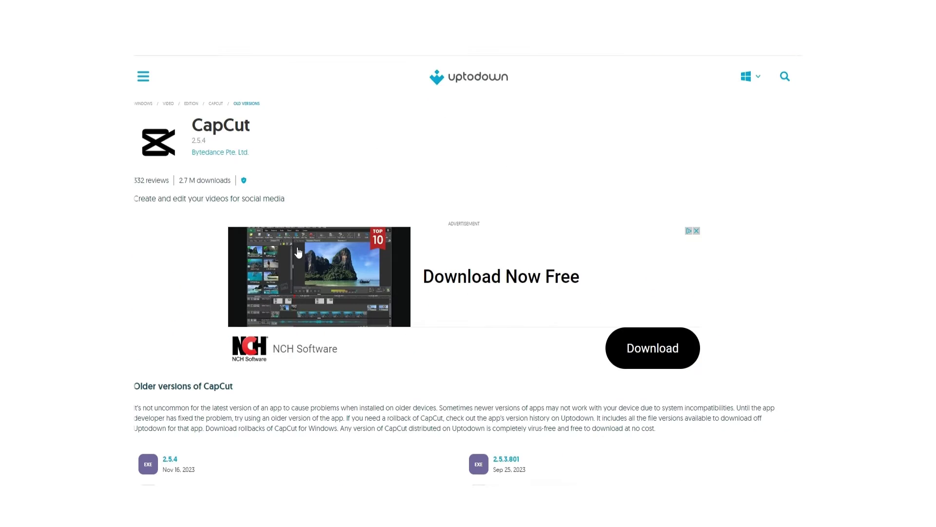
- Open the CapCut 2.5.3.801 entry under Older versions of CapCut on Uptodown
scroll(245, 337, "down", 2)
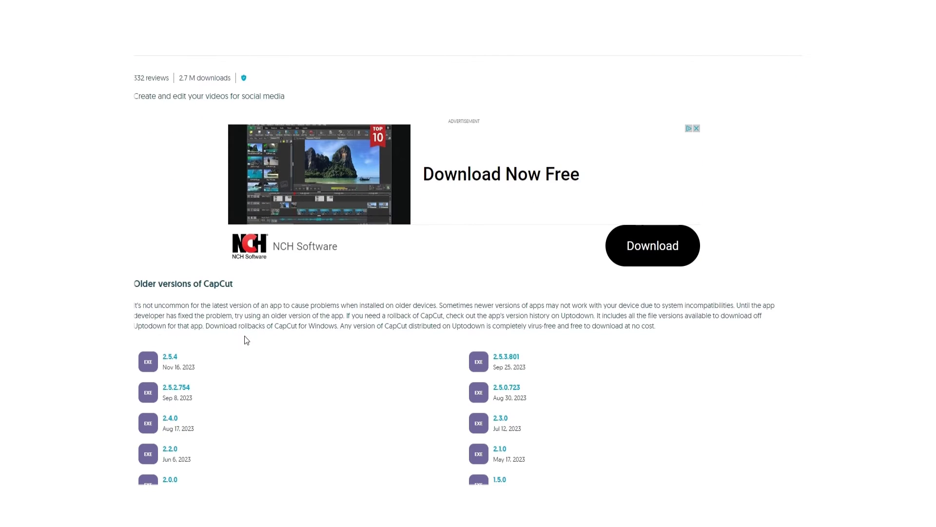
left_click(517, 362)
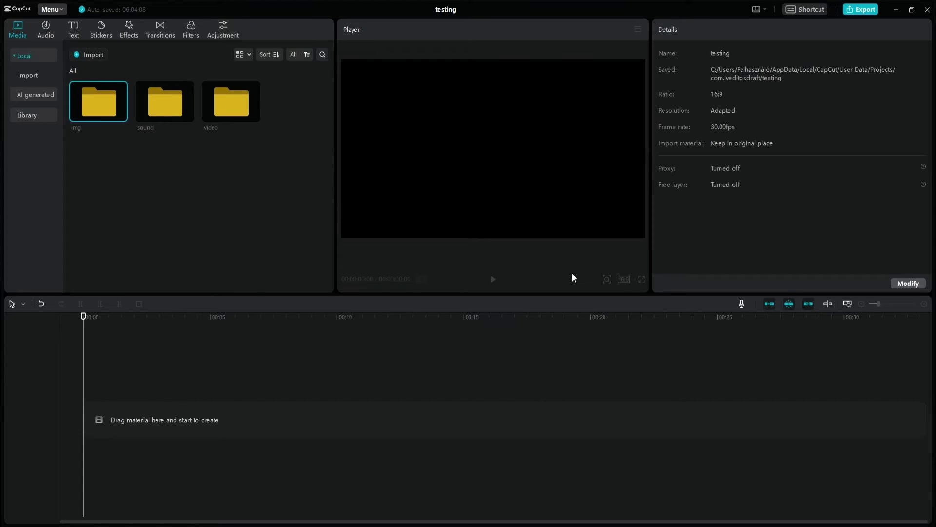
- From the img folder, place bkg_yellow.png on the timeline and img_usericon.png on the track above
double_click(105, 102)
left_click_drag(296, 217, 78, 417)
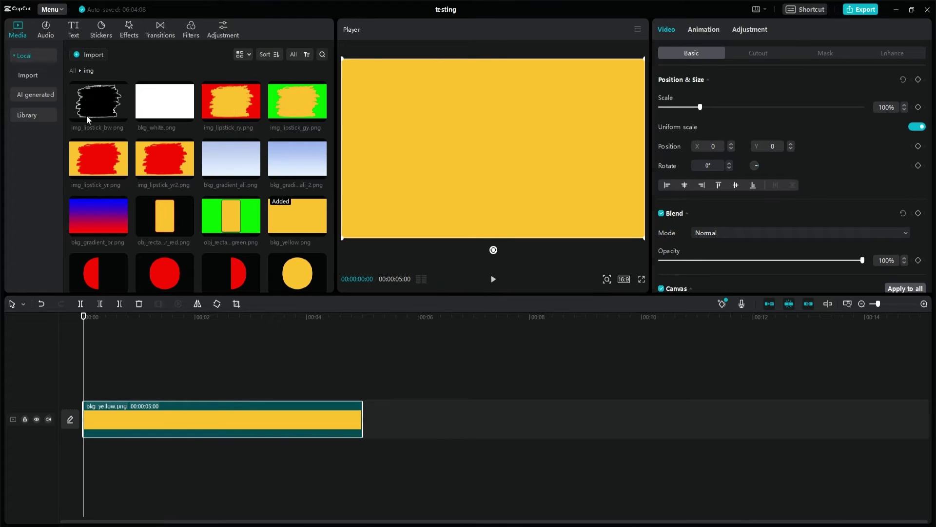
scroll(210, 203, "down", 10)
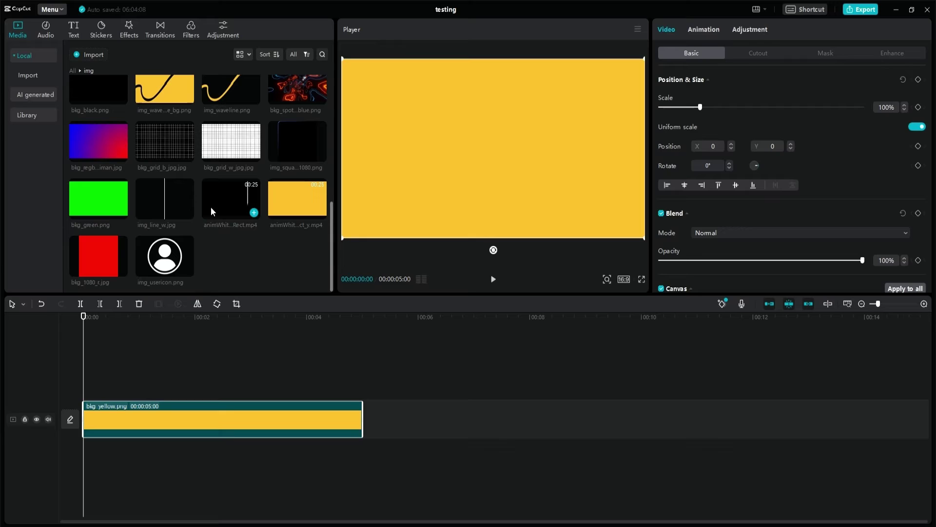
left_click_drag(159, 274, 83, 382)
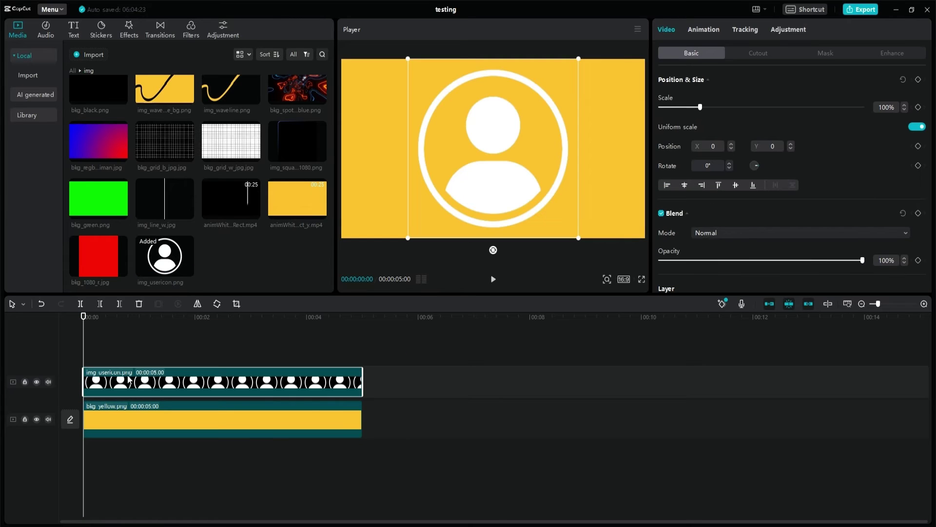
left_click(72, 71)
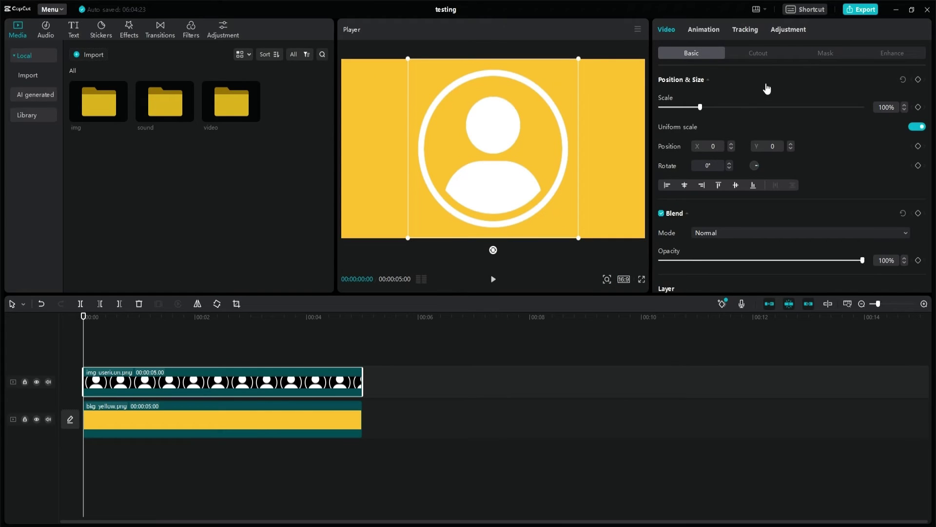
- Preview the Flip 4 combo animation on the user icon, then undo it
left_click(718, 31)
left_click(881, 52)
left_click(749, 169)
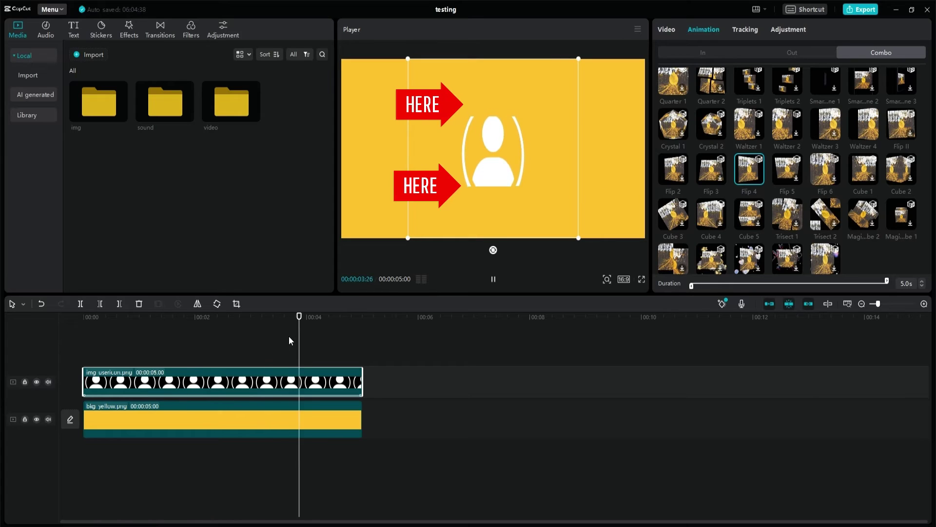
key("ctrl+z")
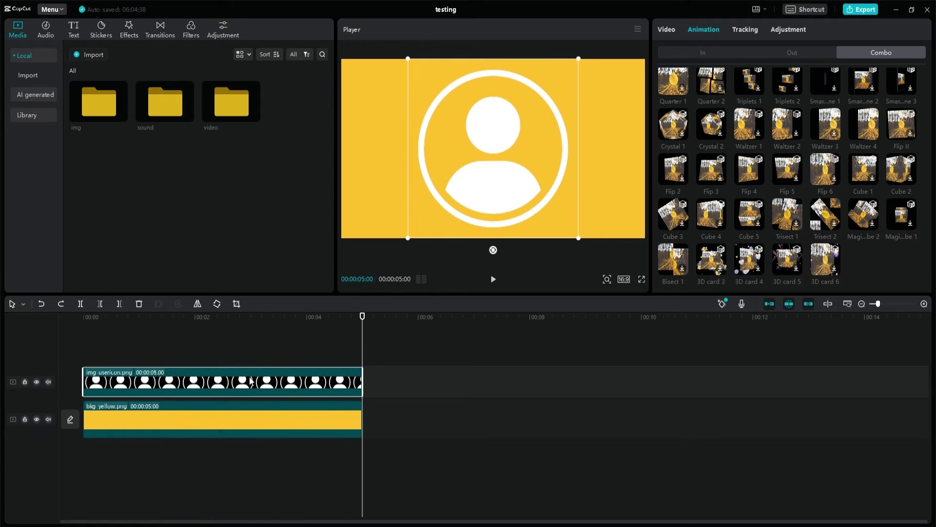
- Turn off Uniform scale for the user icon and select its Scale height value
left_click(671, 31)
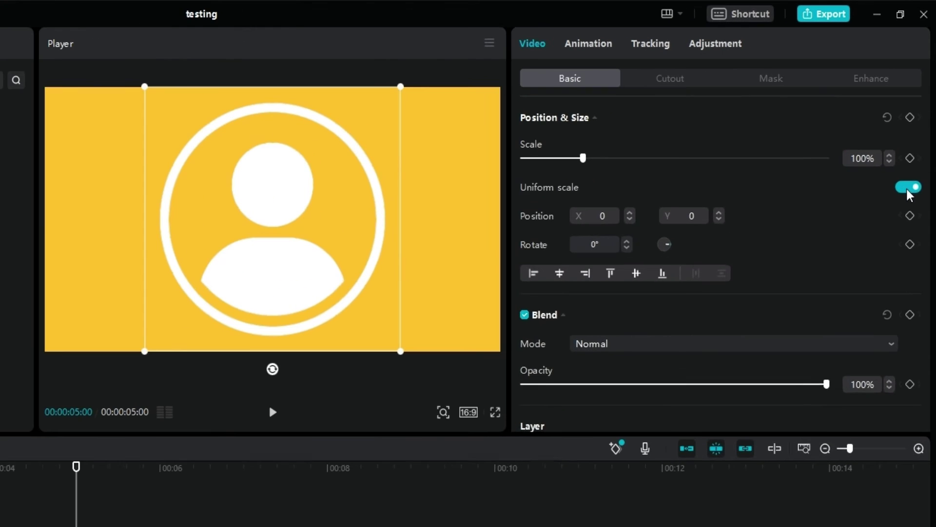
left_click(908, 190)
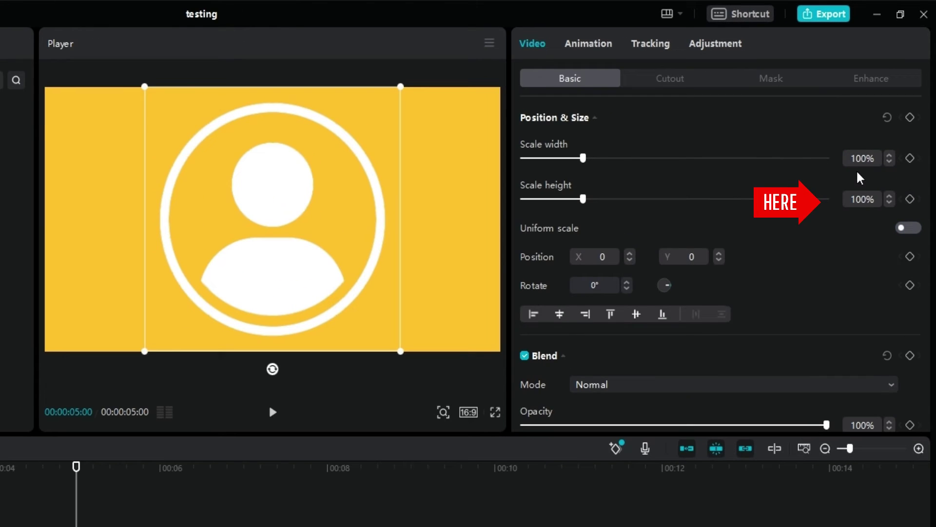
double_click(866, 199)
- Set the icon's height scale to 60% and preview Flip 4 on the squashed icon
type("60")
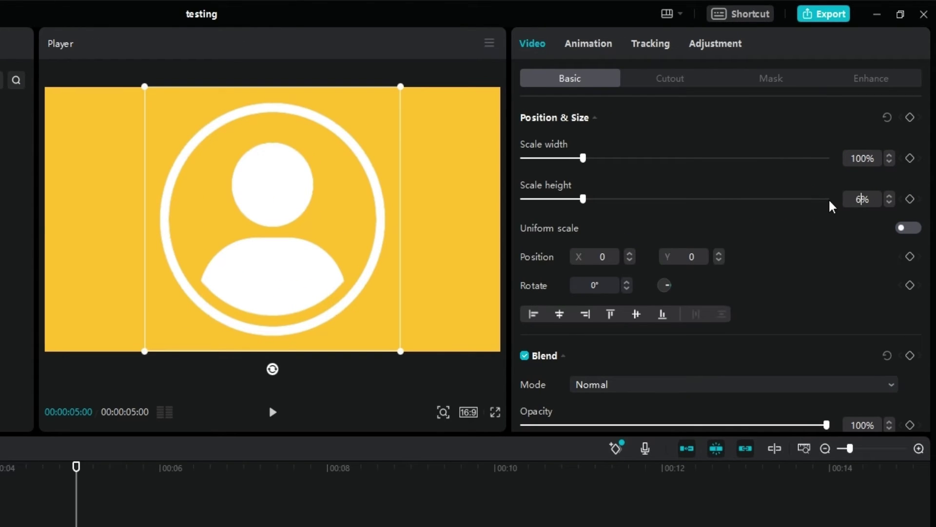
key("Return")
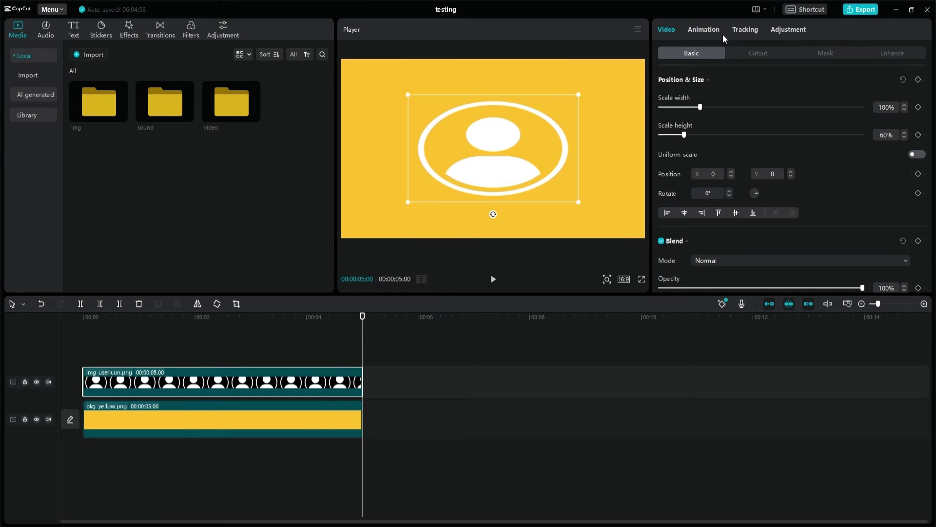
left_click(703, 29)
left_click(749, 176)
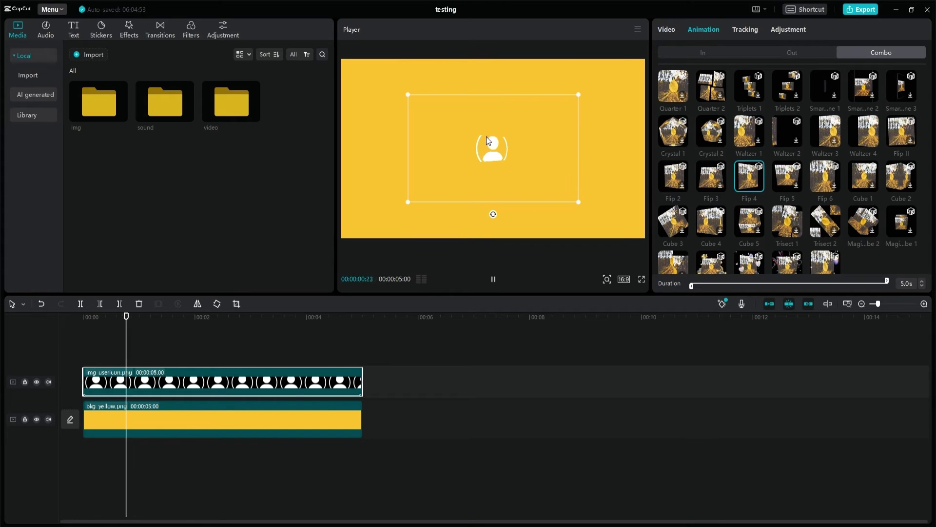
- Stretch the icon's width to 177%, preview Flip 4 again, then undo the animation
left_click(667, 29)
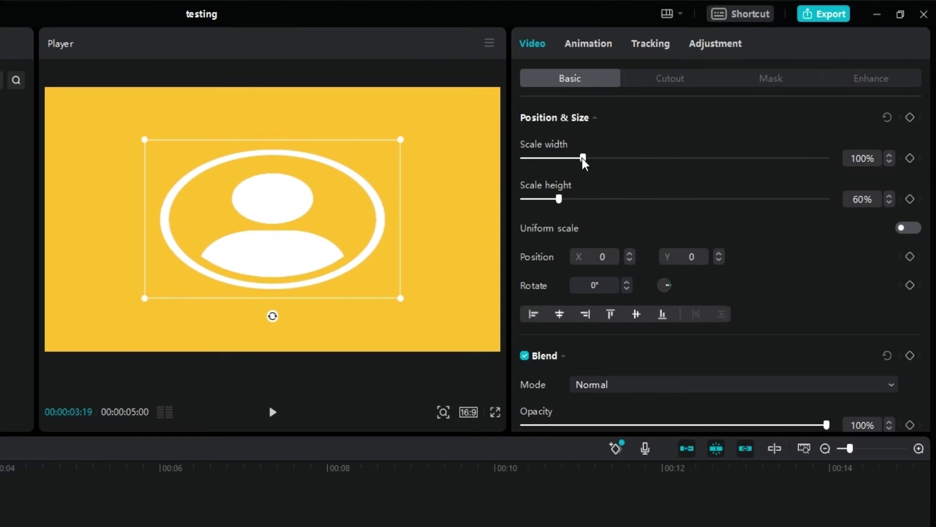
left_click_drag(583, 158, 630, 158)
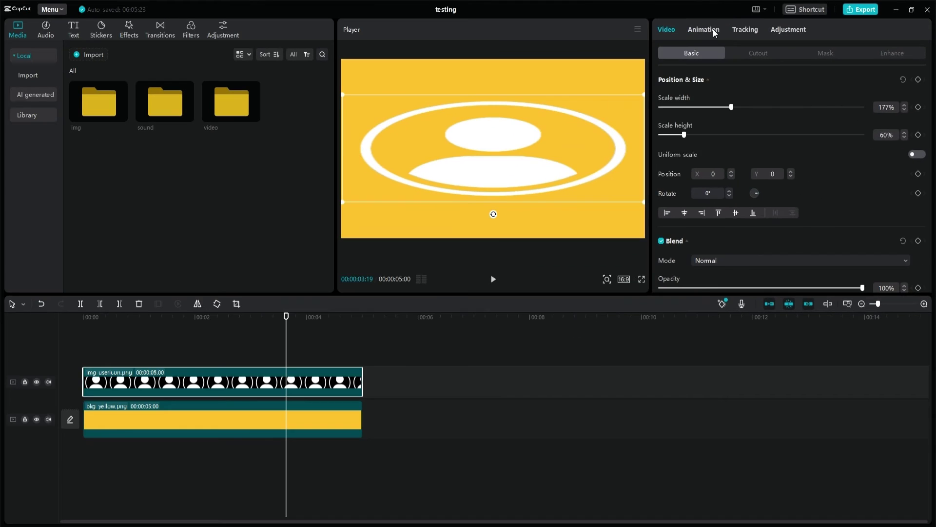
left_click(588, 43)
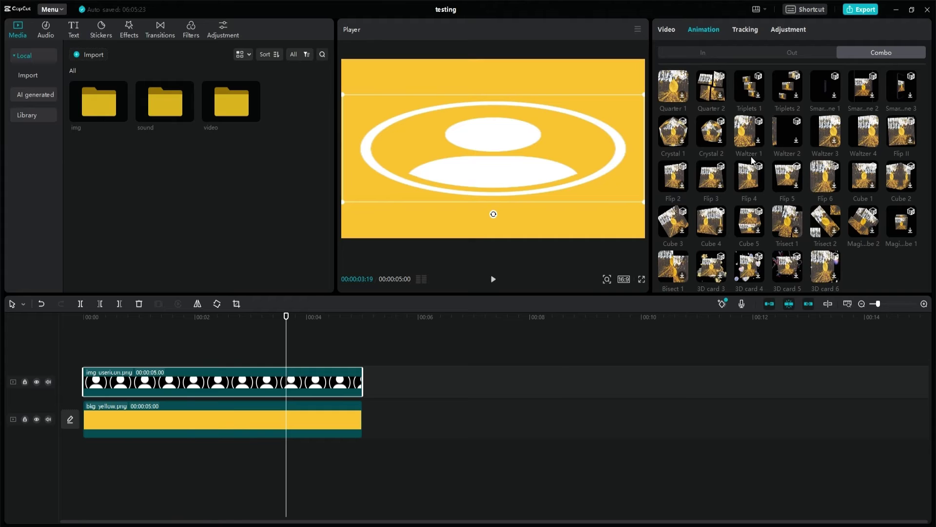
left_click(752, 184)
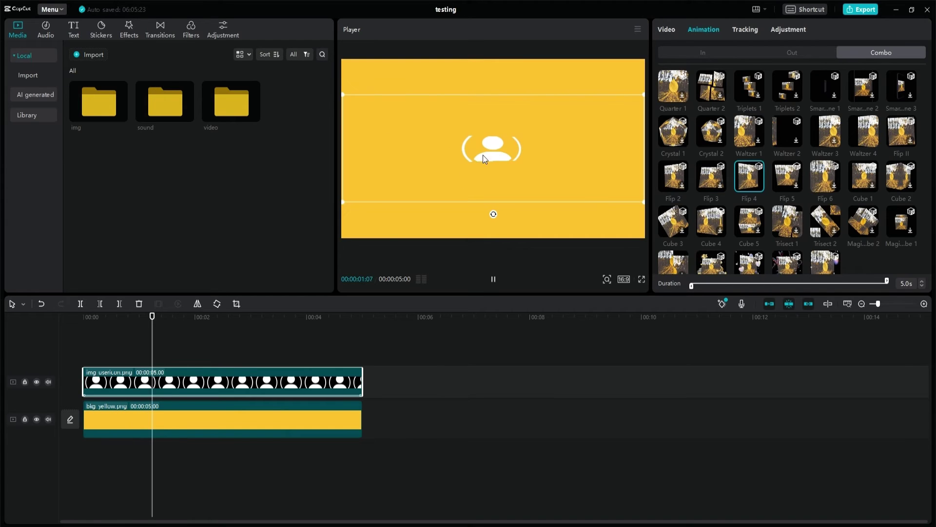
key("ctrl+z")
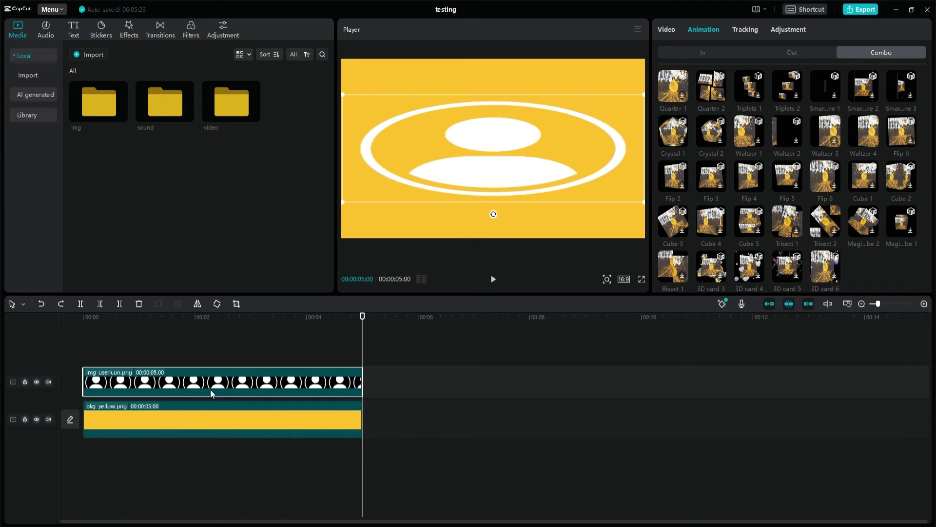
- Merge the icon and yellow background into Compound clip58, try Flip 4, then undo it
left_click(214, 417, "ctrl")
right_click(214, 417)
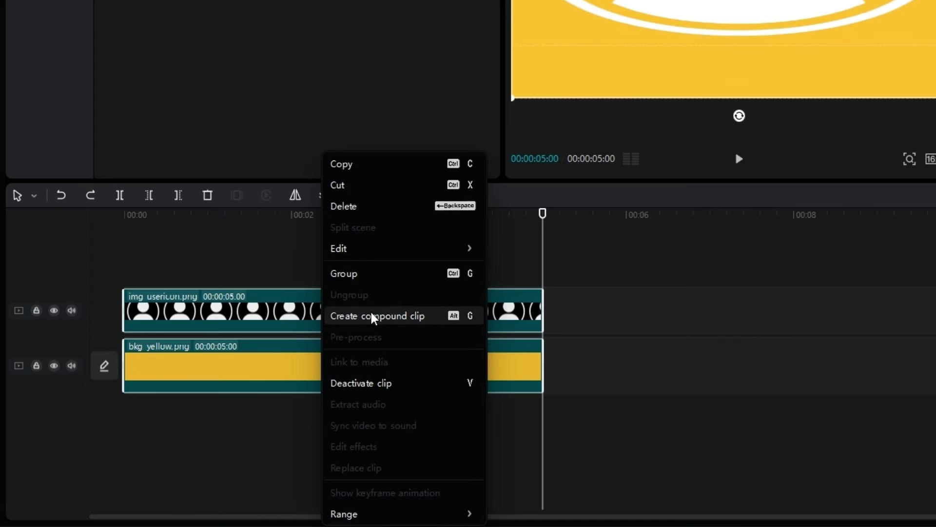
left_click(371, 316)
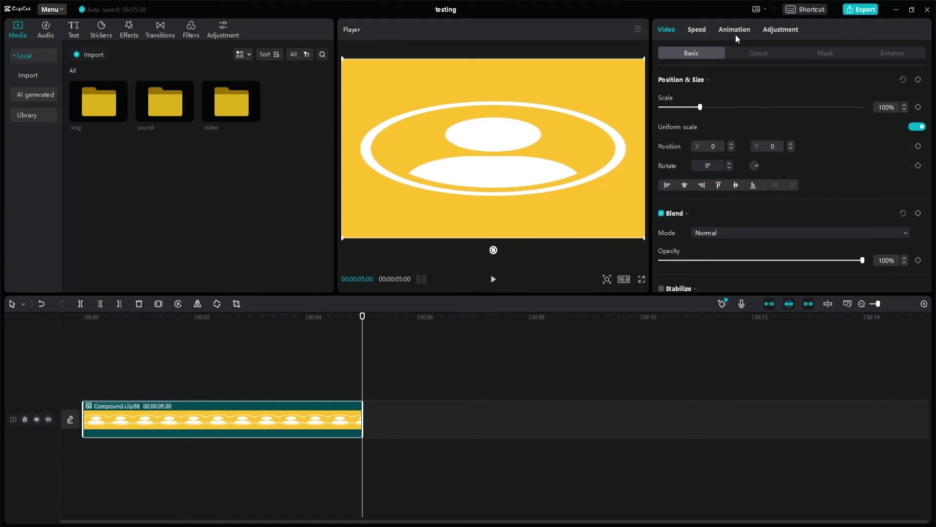
left_click(734, 31)
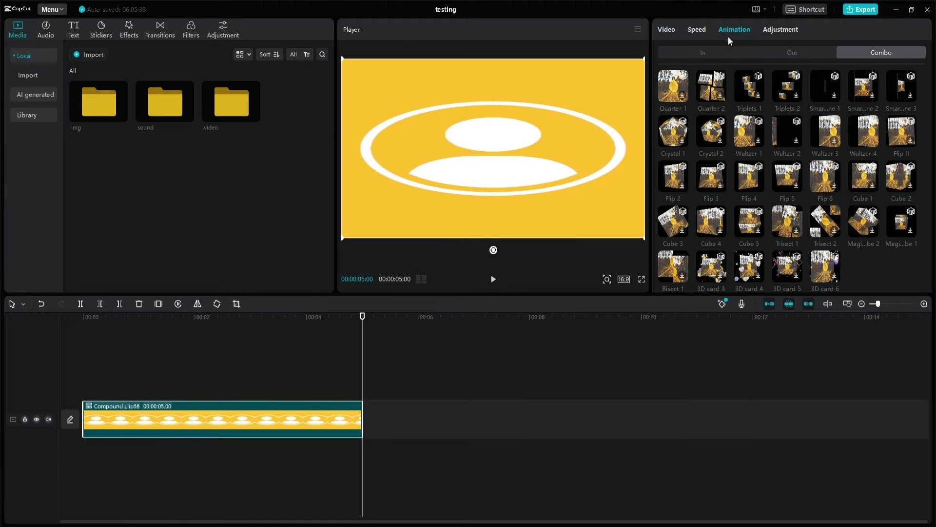
left_click(751, 174)
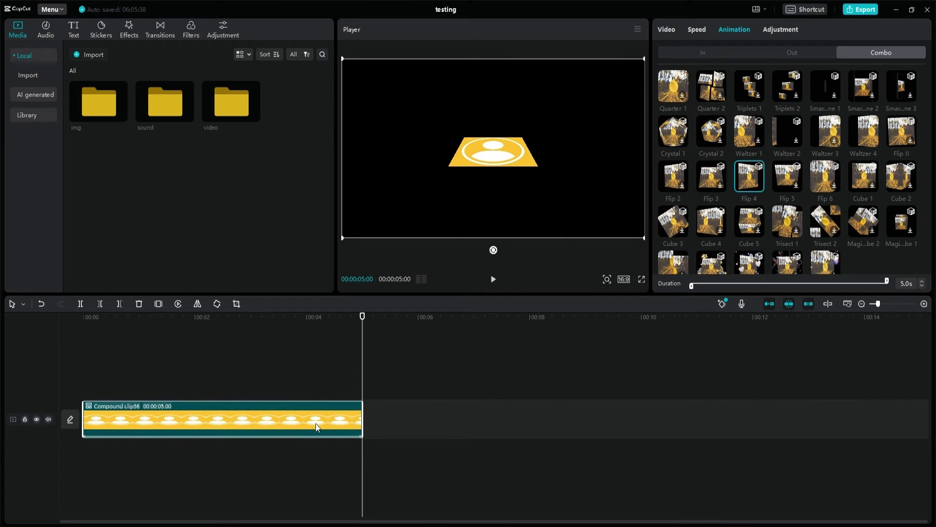
key("ctrl+z")
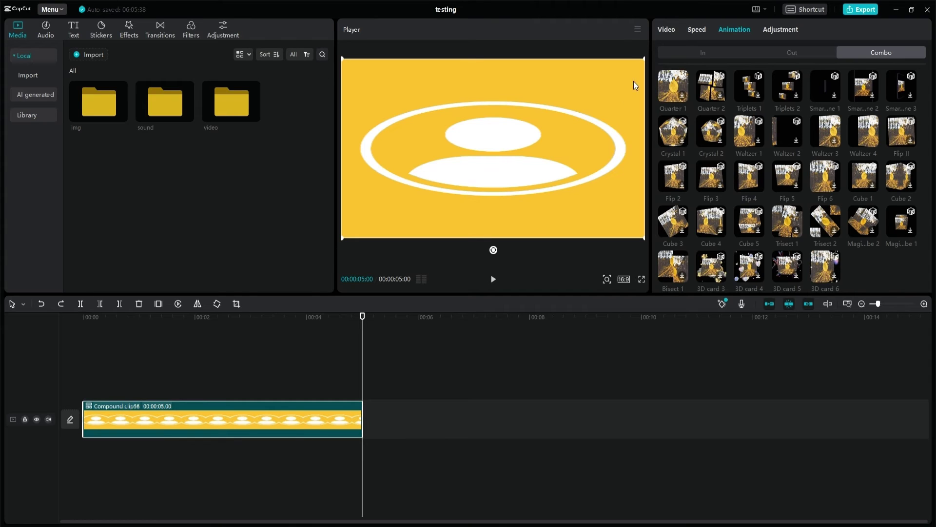
- Ungroup the compound clip and reset the icon's width and height scale to 100%
right_click(256, 416)
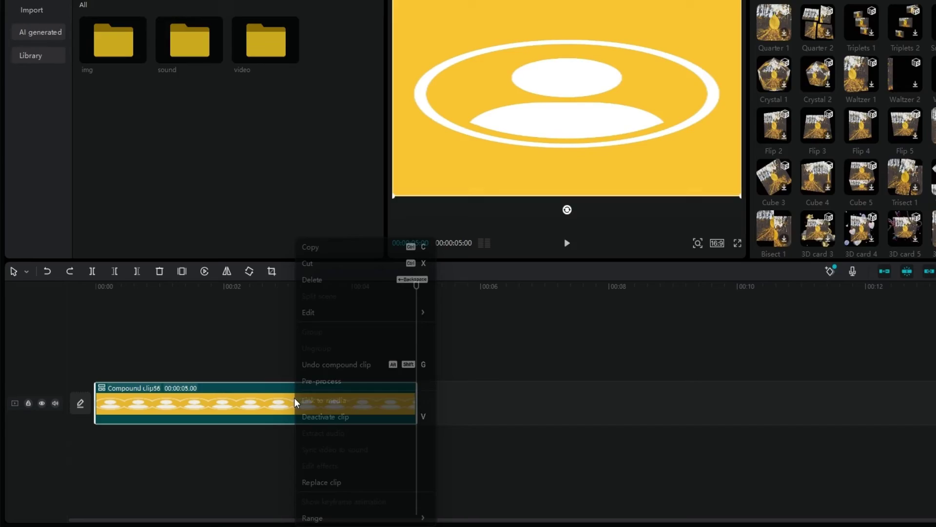
left_click(310, 389)
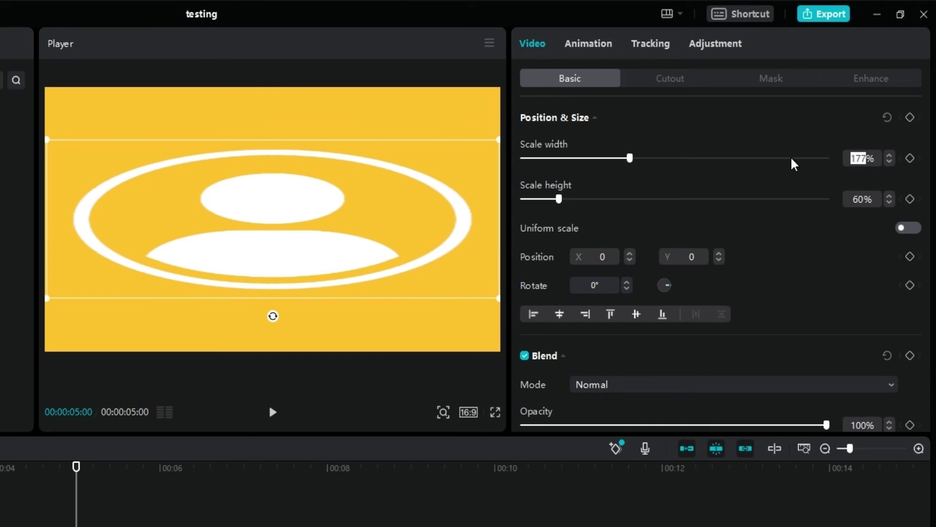
type("00")
double_click(867, 200)
type("100")
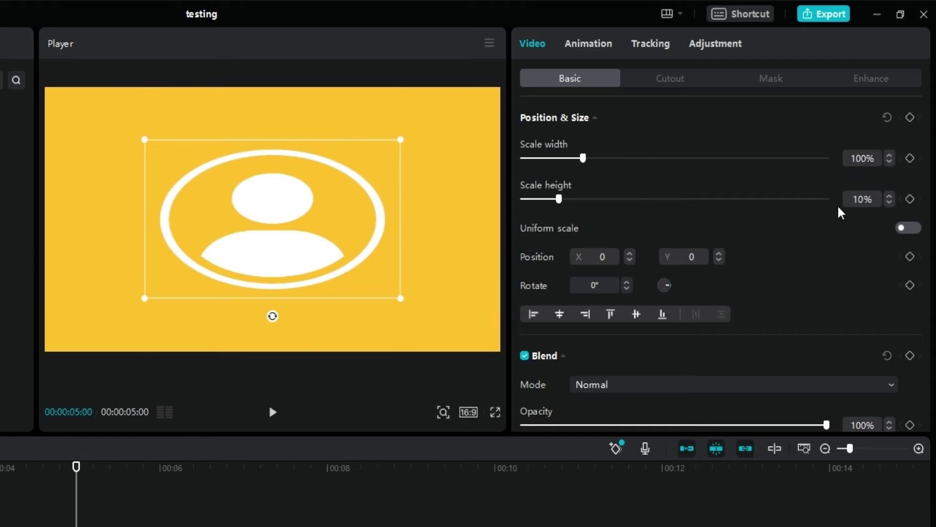
key("Return")
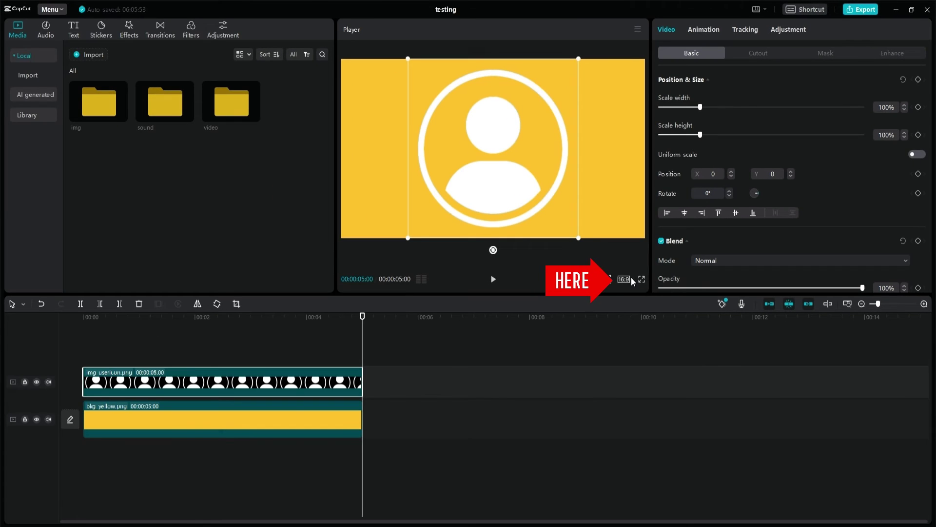
left_click(468, 412)
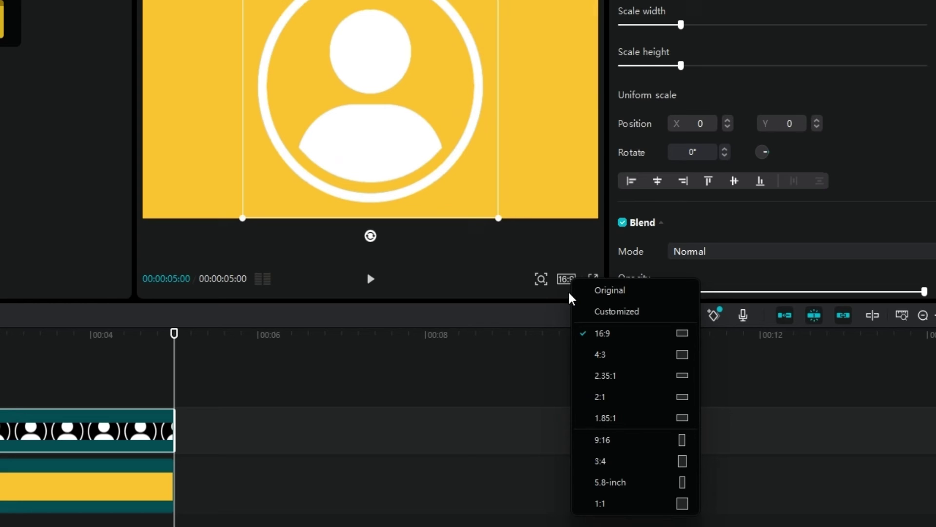
- Switch the canvas to 9:16 portrait, rotate bkg_yellow 90°, and enlarge the user icon
left_click(612, 442)
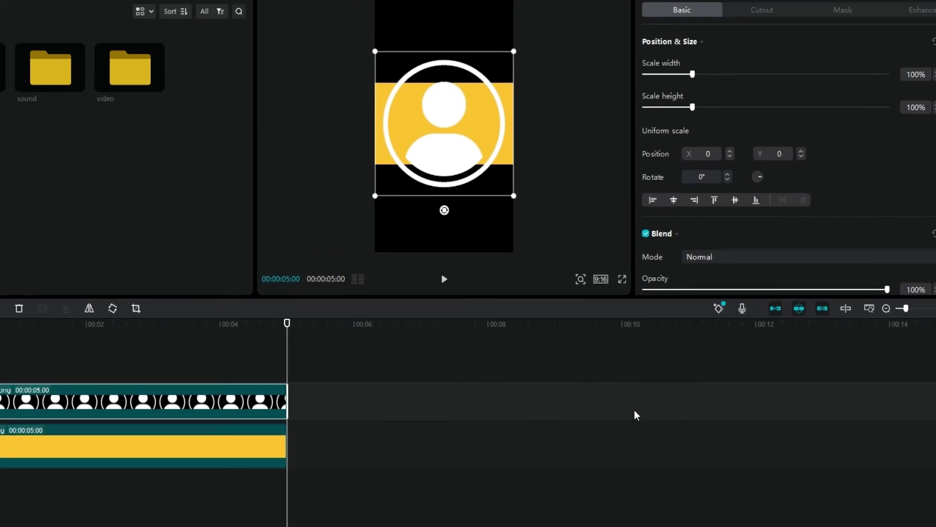
left_click(327, 429)
left_click(707, 166)
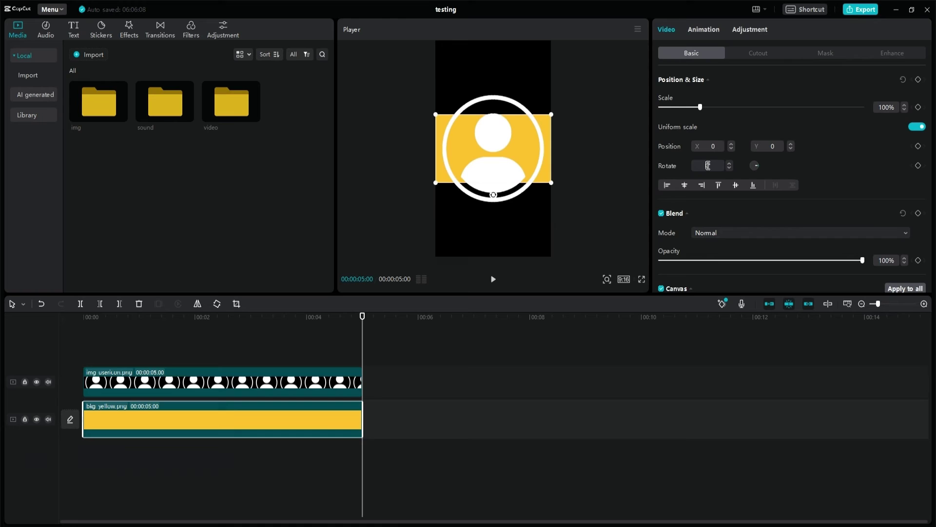
type("90")
key("Return")
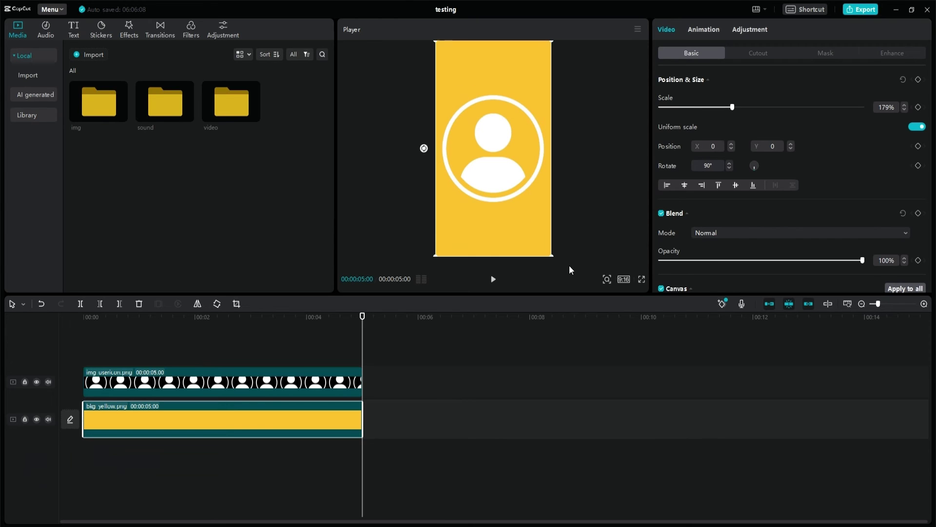
left_click(517, 192)
left_click_drag(551, 208, 558, 215)
- Try the Flip 4 combo animation on the icon alone, then undo it
left_click(703, 29)
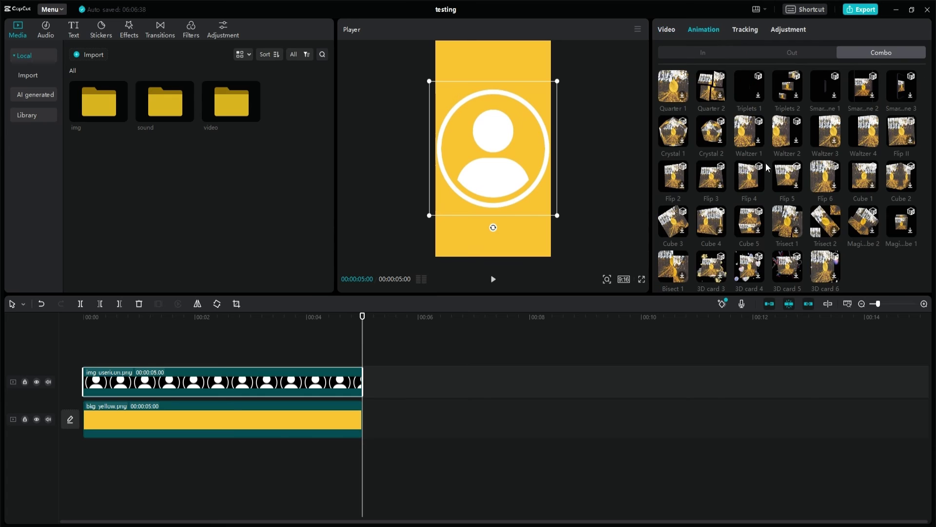
left_click(749, 180)
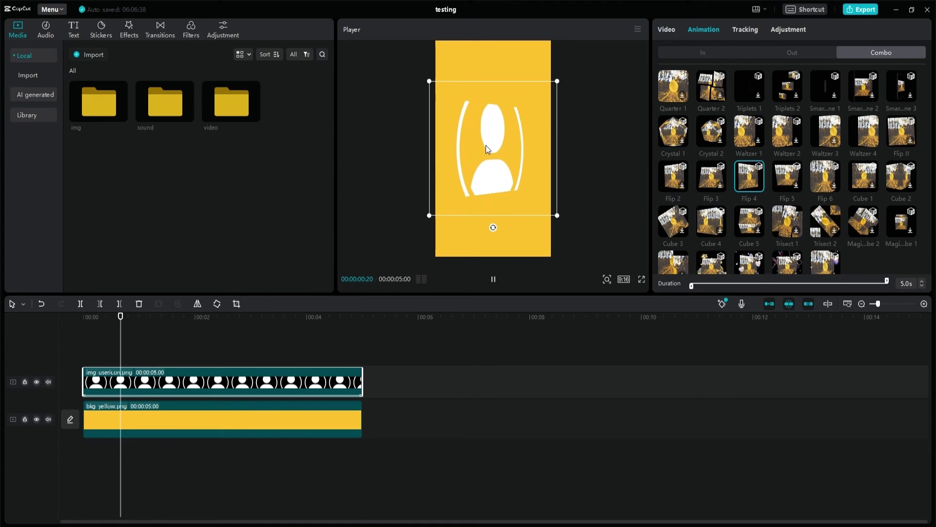
key("ctrl+z")
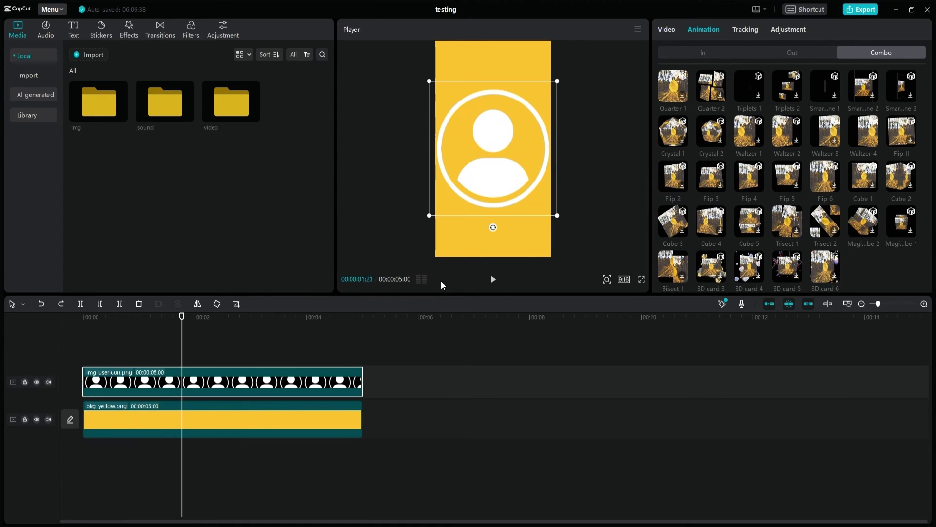
- Merge the icon and yellow background into a compound clip and apply Flip 4 to it
left_click(224, 417, "ctrl")
right_click(224, 417)
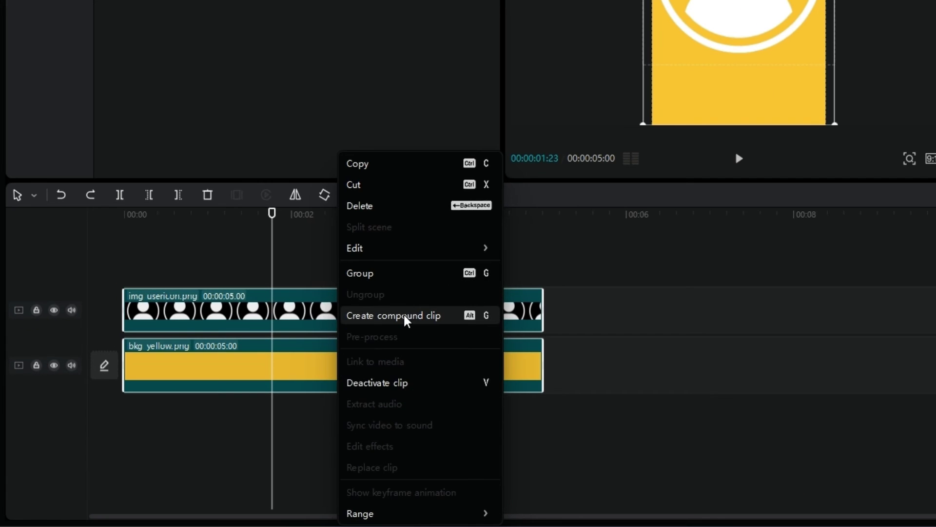
left_click(406, 318)
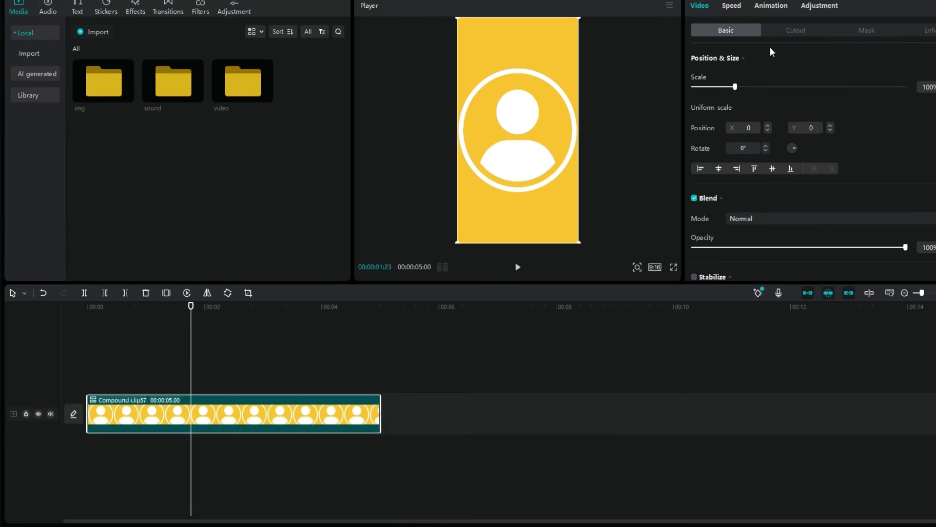
left_click(722, 30)
left_click(750, 177)
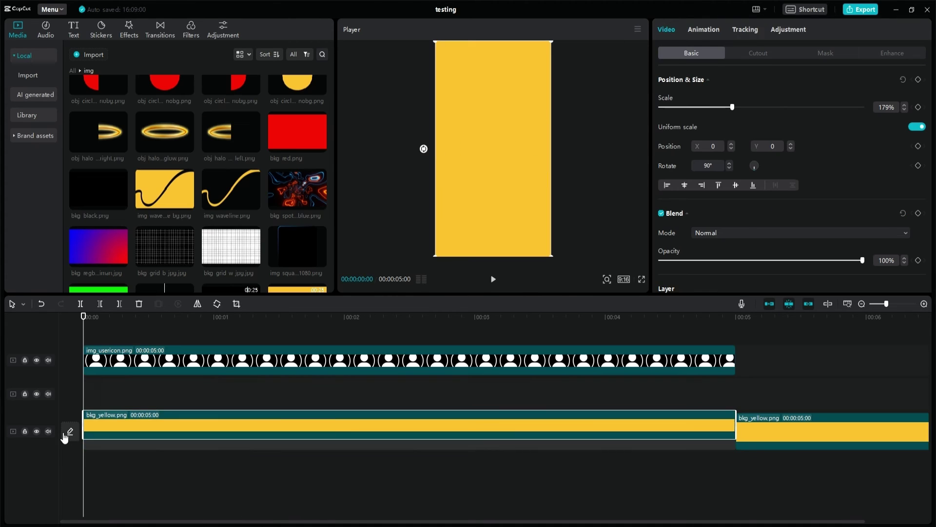
- Place the yellow clip after the red background and add an extra red background clip
left_click_drag(63, 433, 737, 424)
left_click_drag(297, 131, 595, 395)
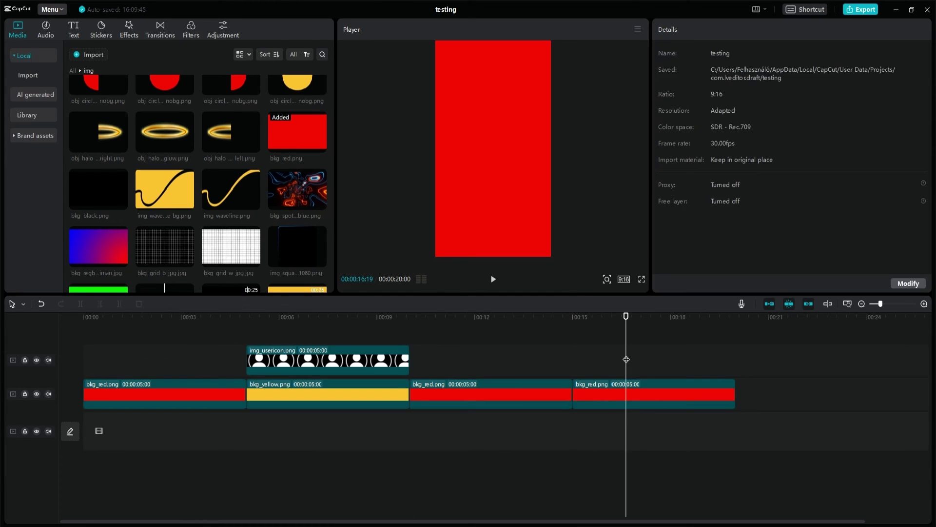
key("ctrl+a")
key("alt+g")
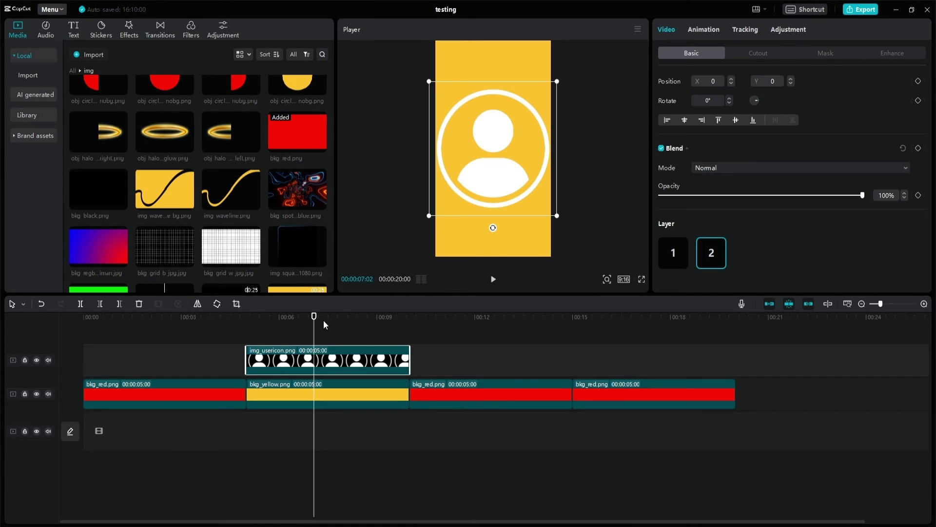
- Combine all timeline clips into one compound clip and give it the Flip 4 animation
key("ctrl+a")
right_click(595, 389)
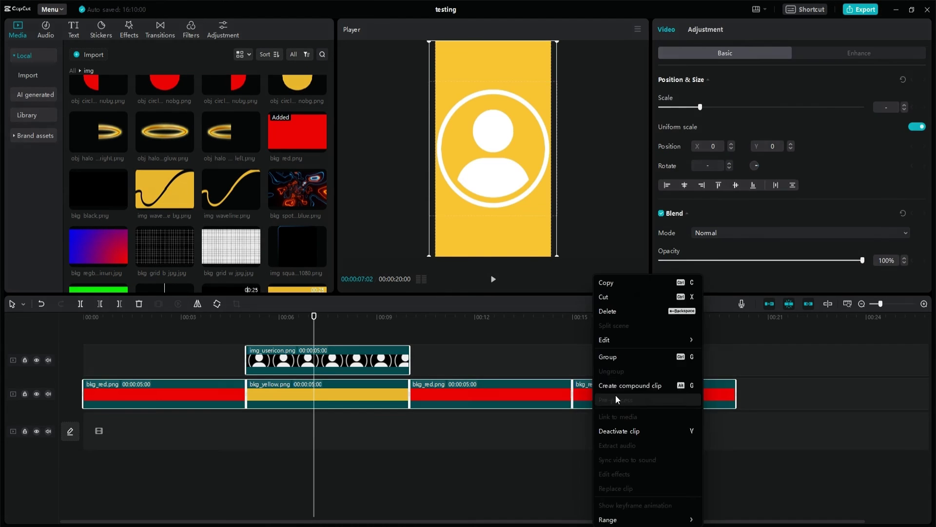
left_click(634, 384)
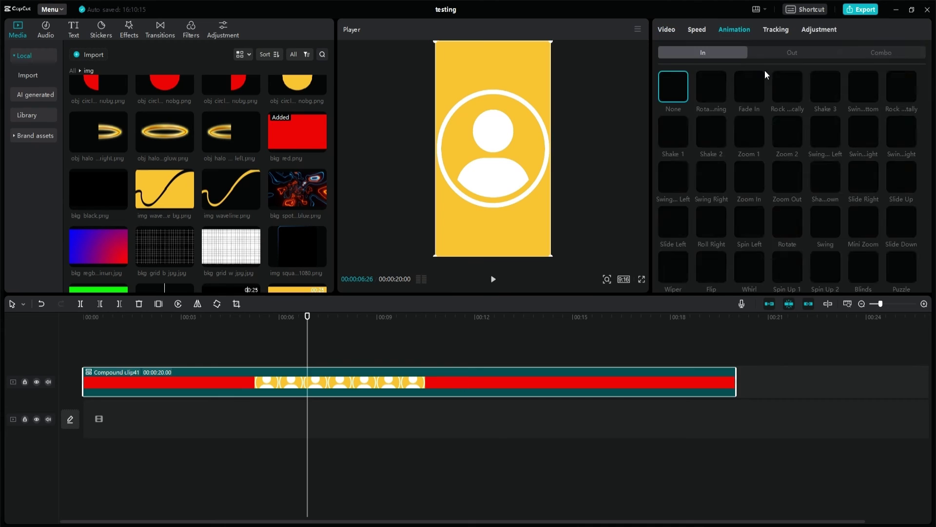
left_click(749, 170)
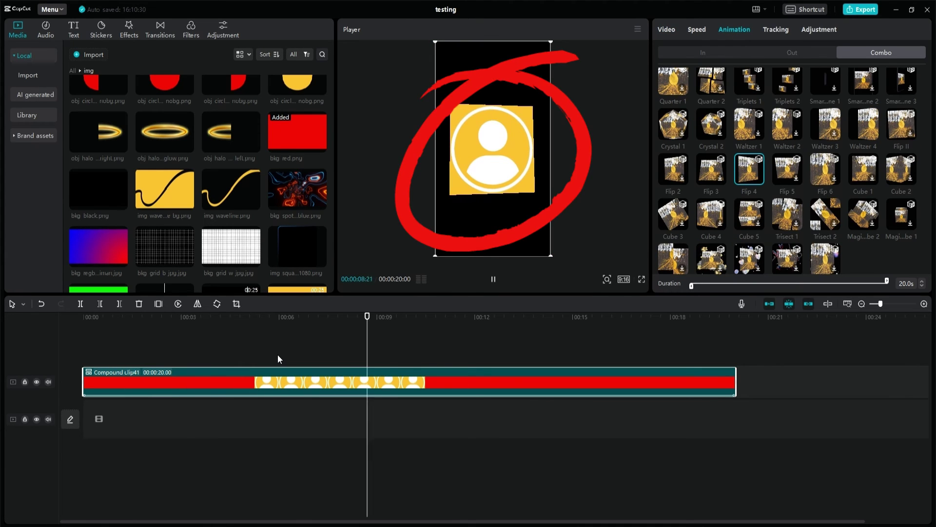
- Trim the compound clip before the 5-second mark and play back the result
left_click_drag(277, 356, 246, 360)
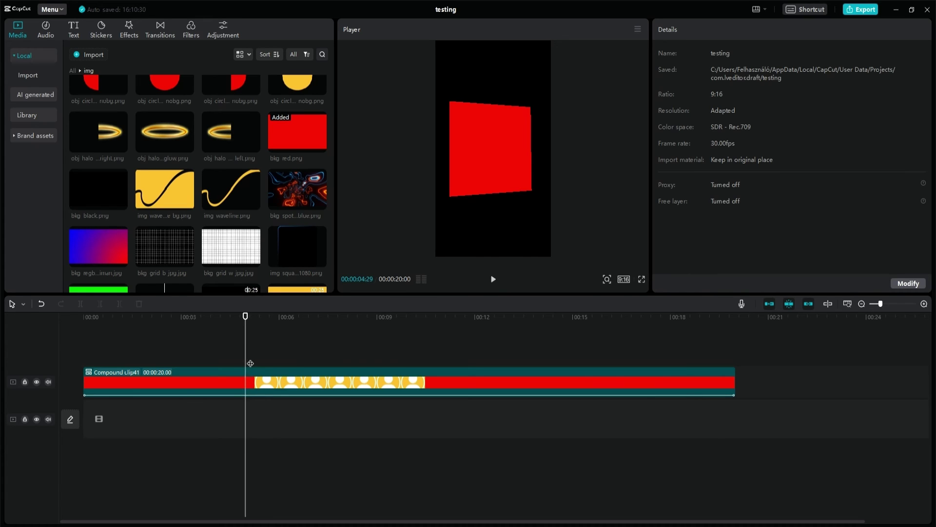
left_click(247, 376)
key("q")
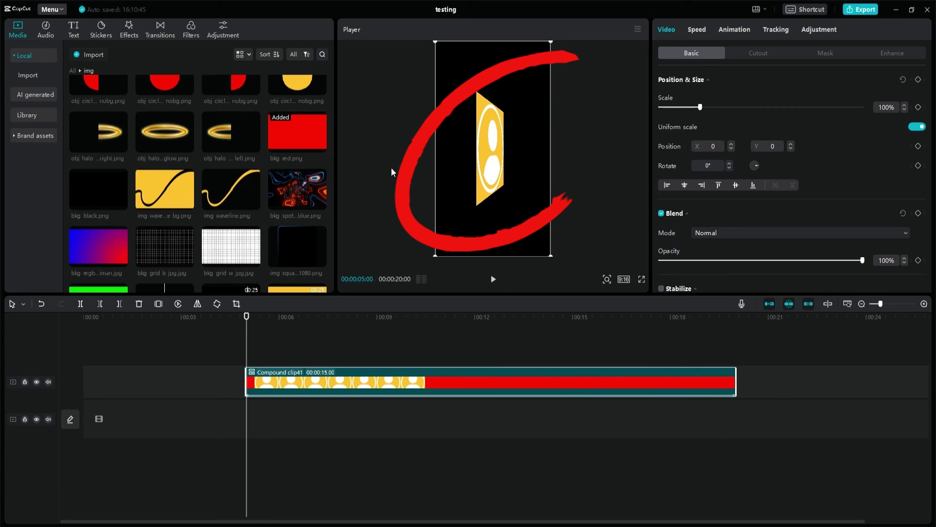
key("space")
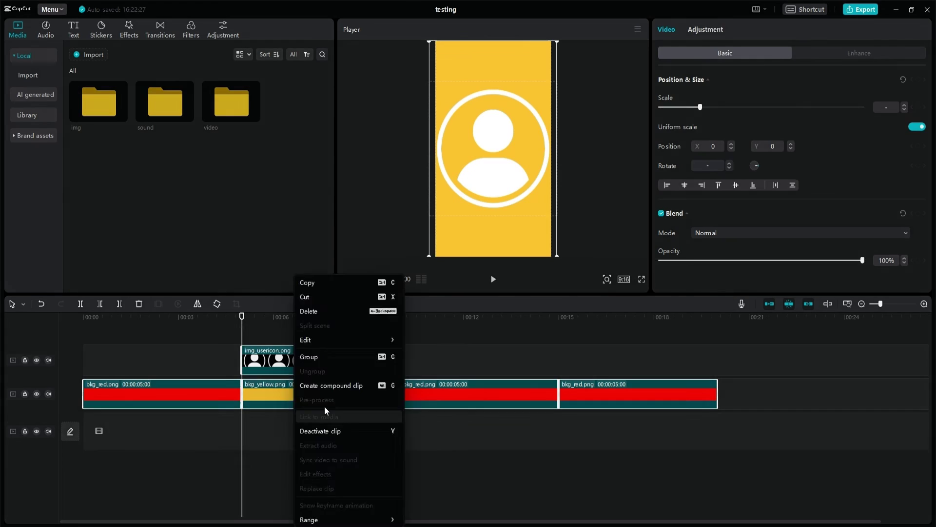
- Trim testing.mp4 by removing its start and the red tail after the playhead
left_click(327, 386)
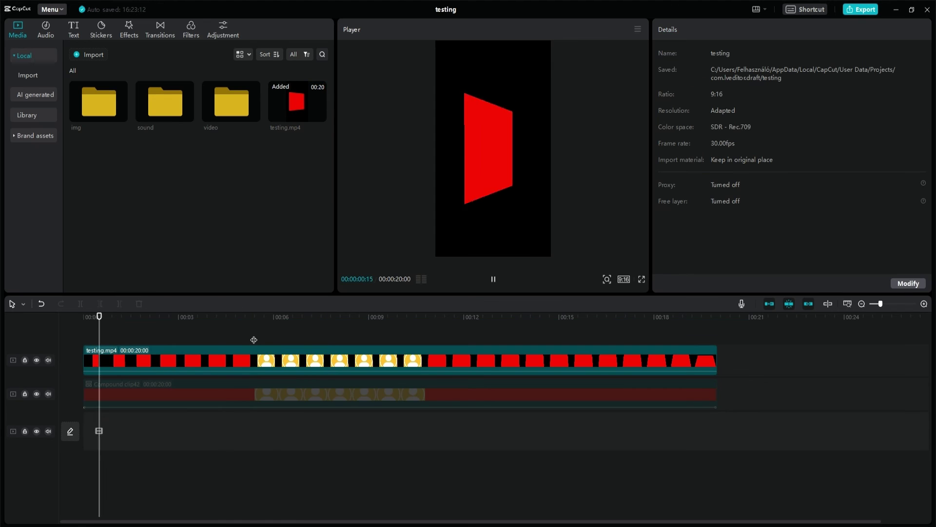
left_click(253, 361)
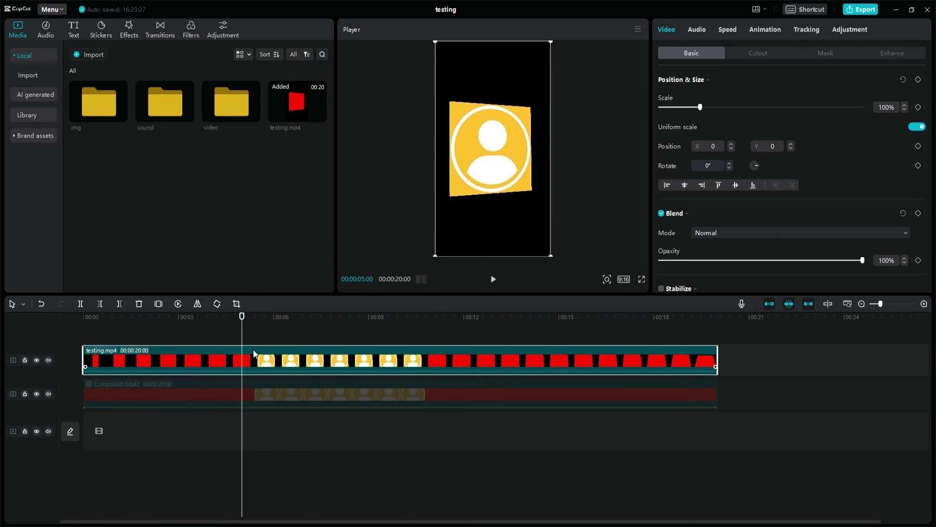
key("q")
left_click(405, 373)
left_click(409, 373)
key("w")
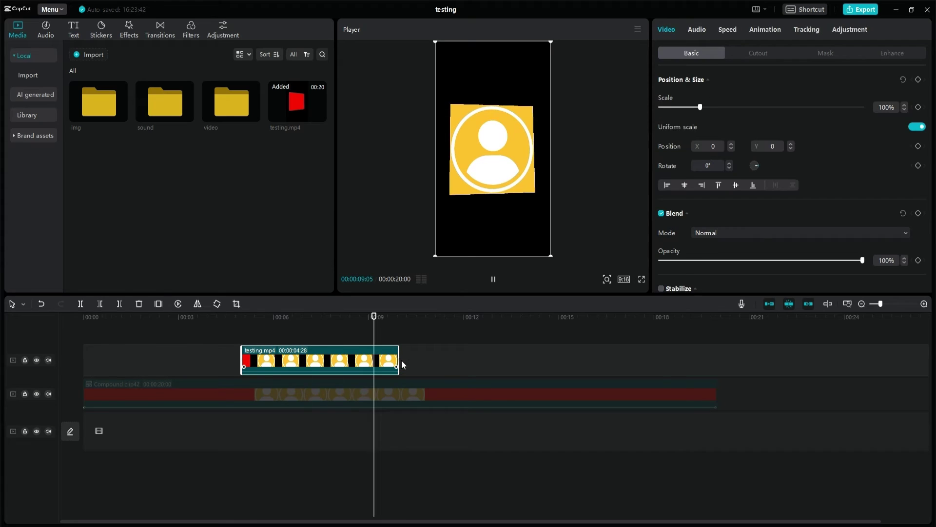